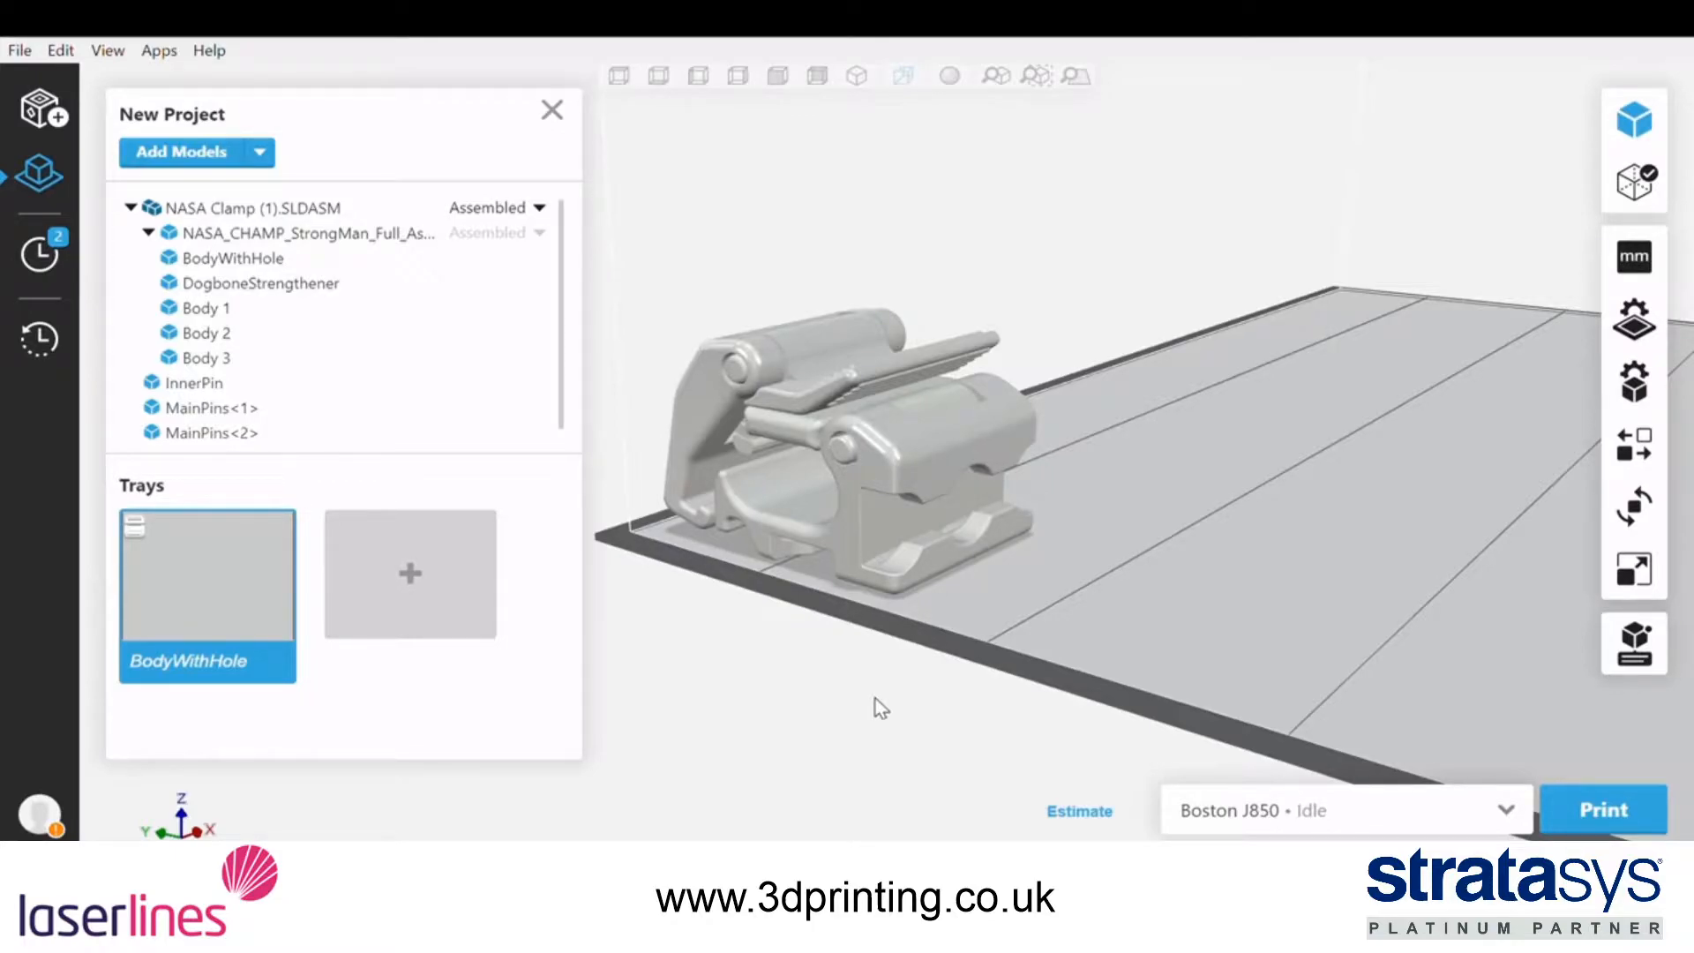
Replace the tray materials with the printer's loaded materials and save the tray settings
right_click_drag(967, 267, 861, 263)
scroll(871, 300, "up", 4)
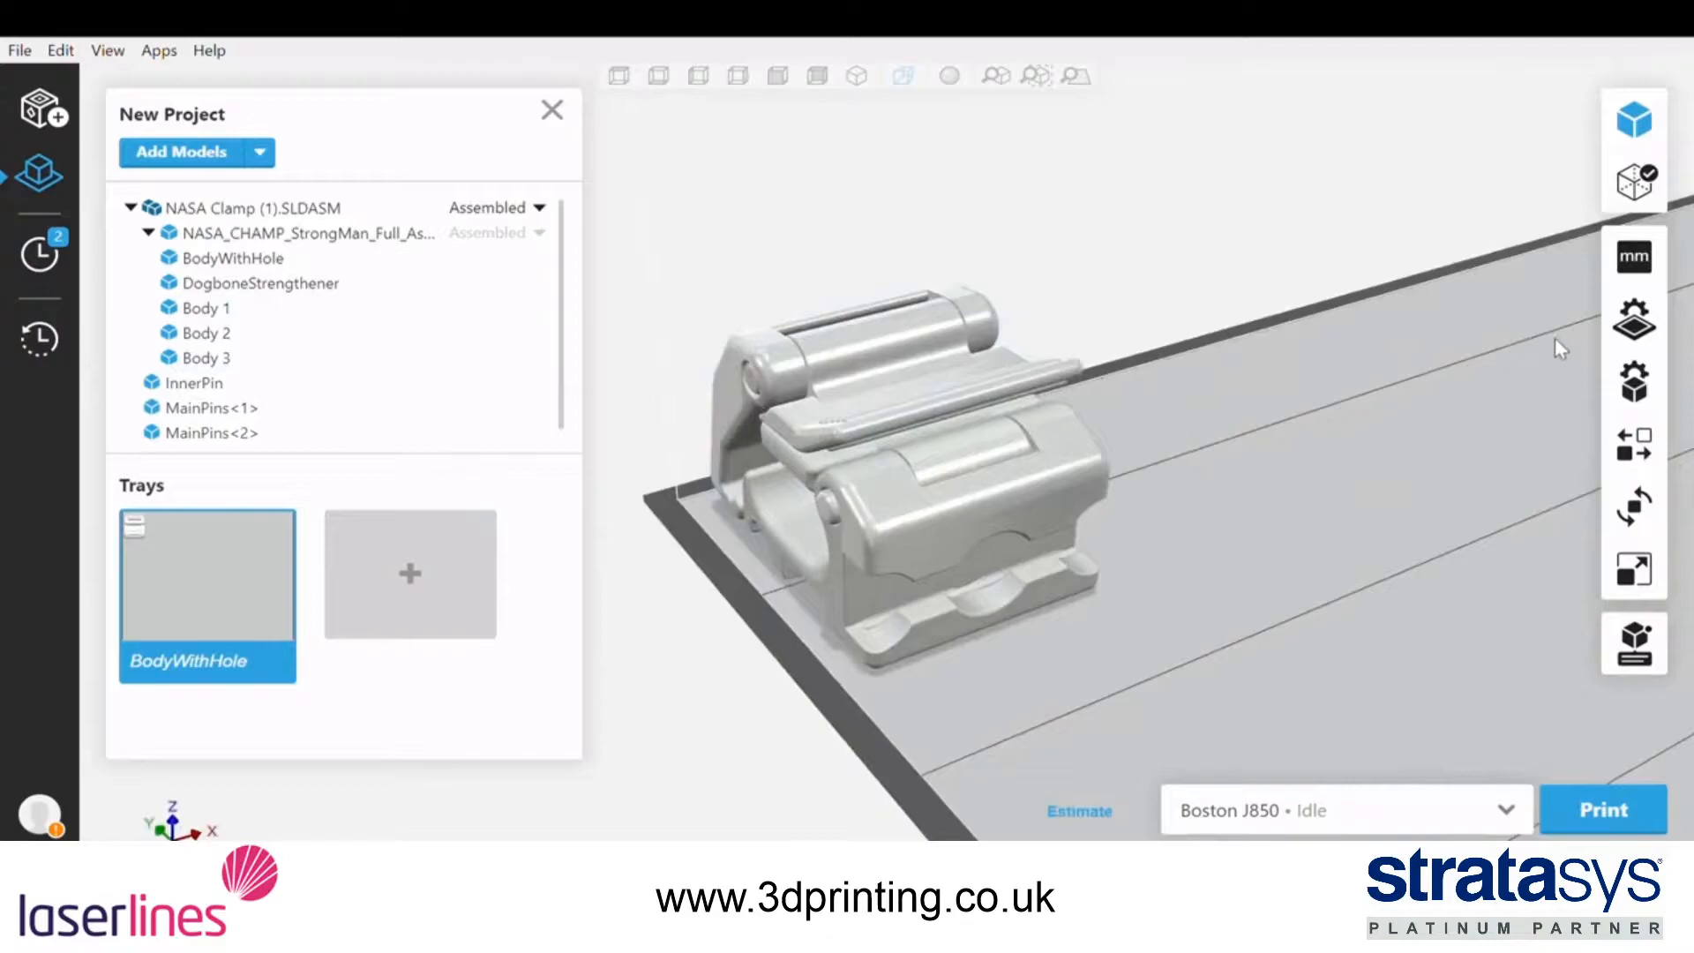
left_click(1619, 346)
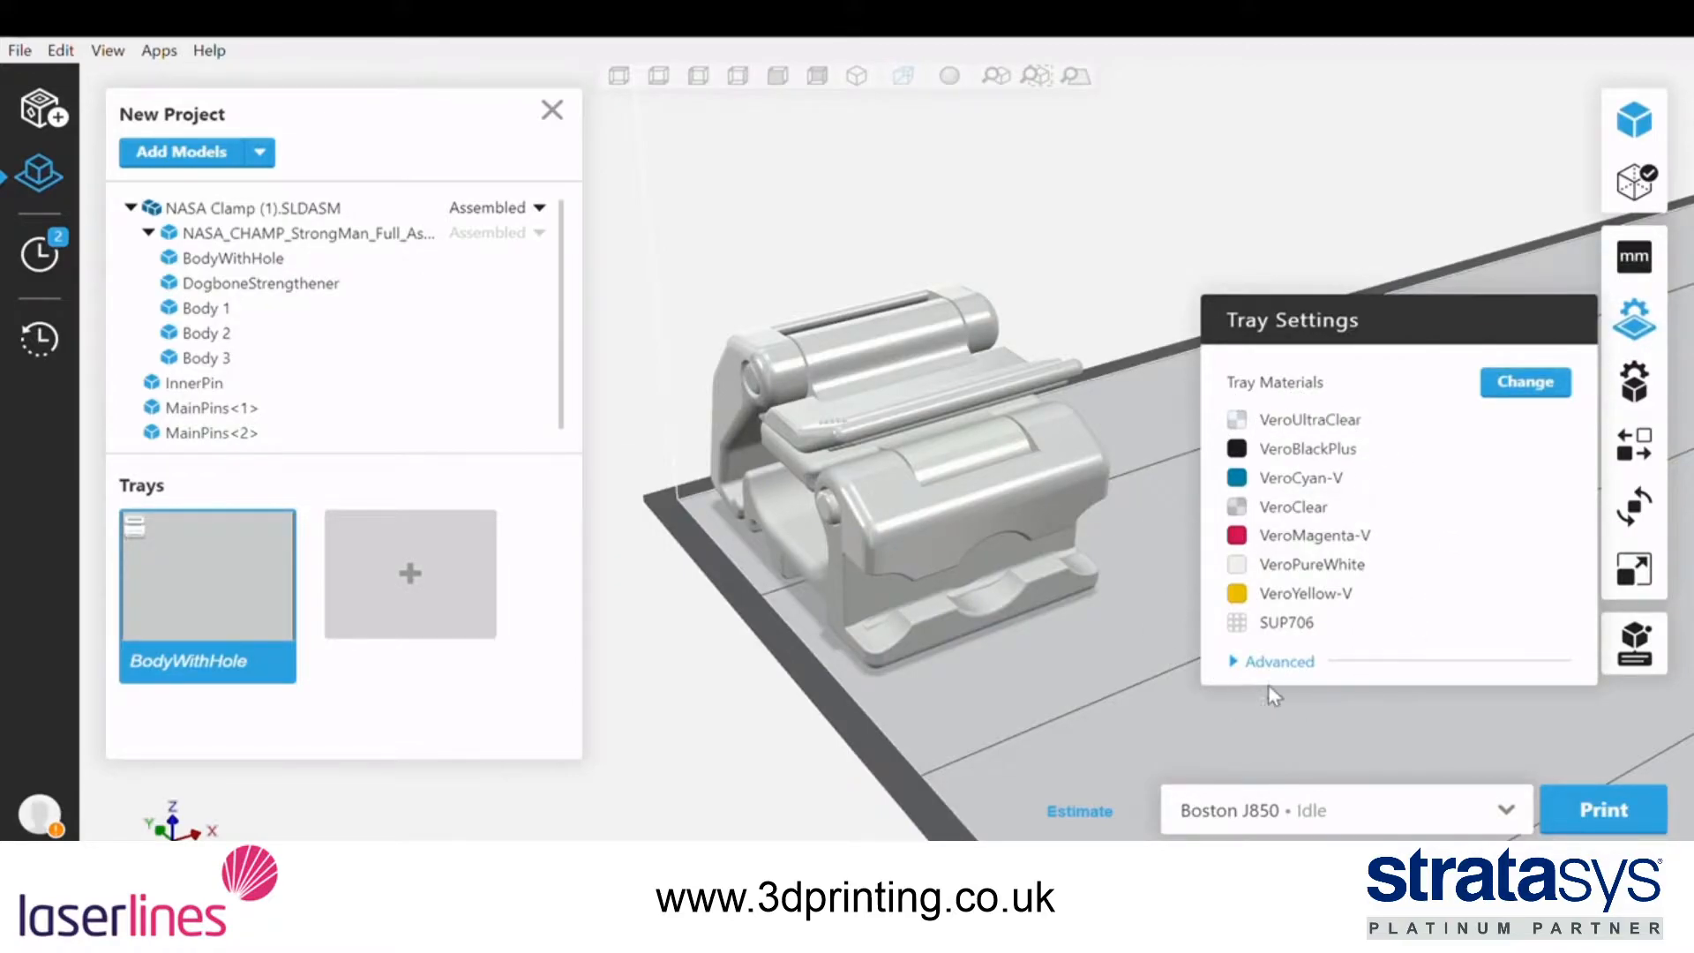
left_click(1507, 394)
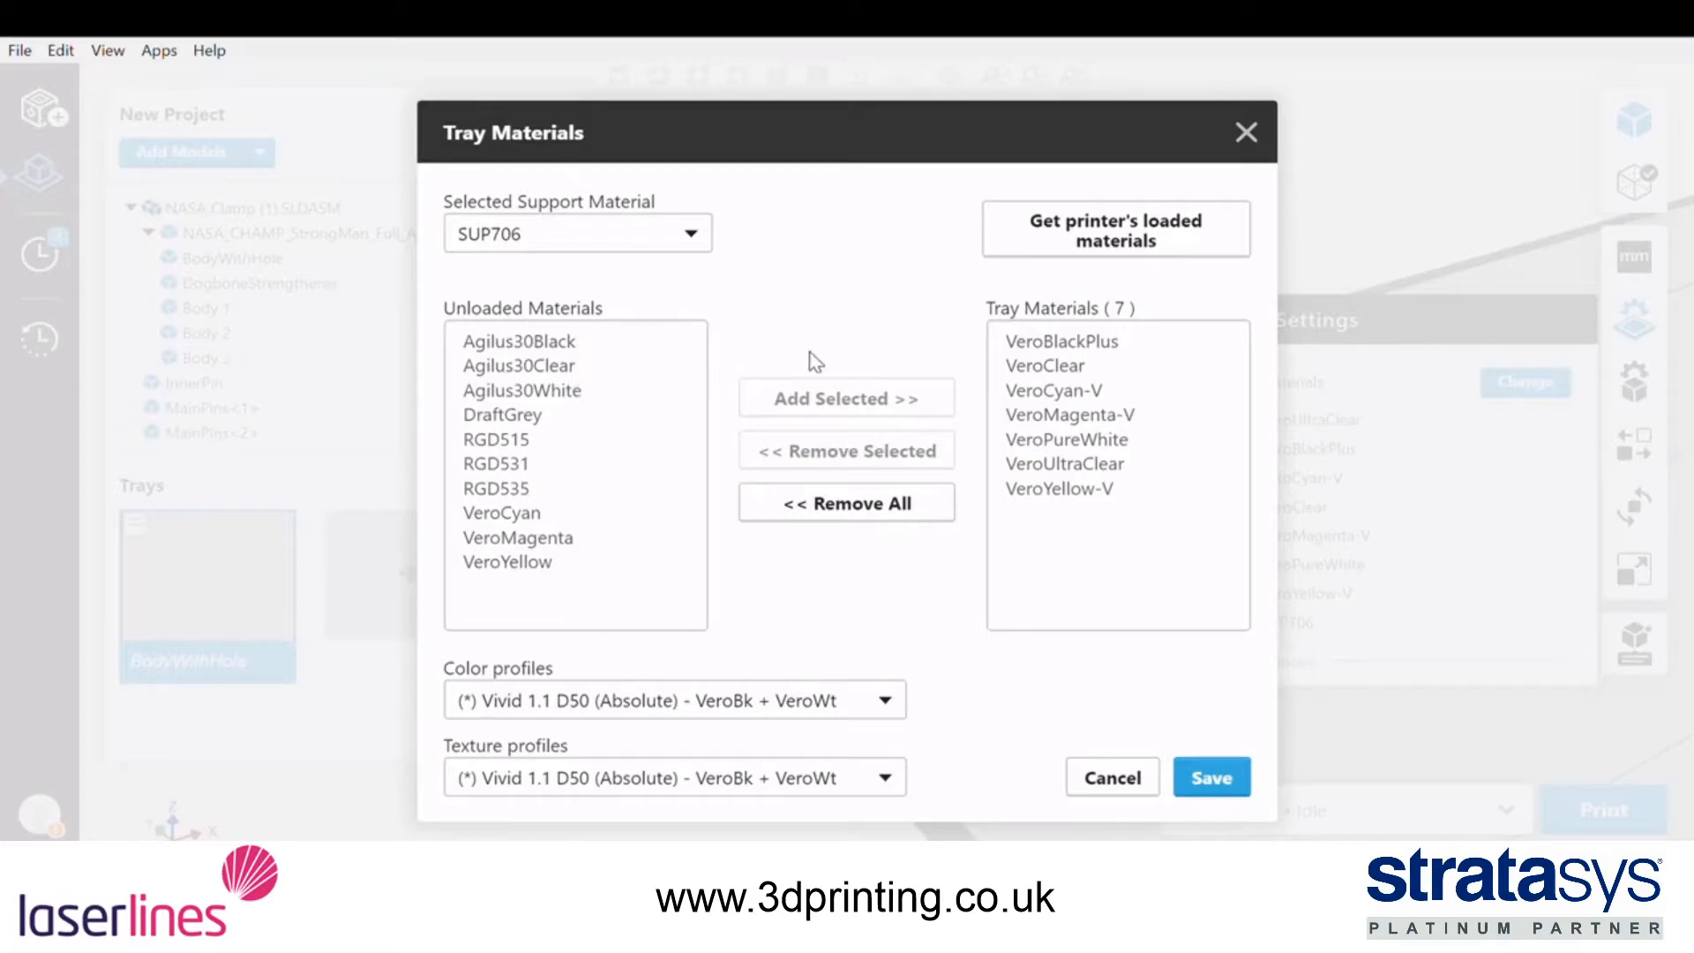
left_click(1050, 252)
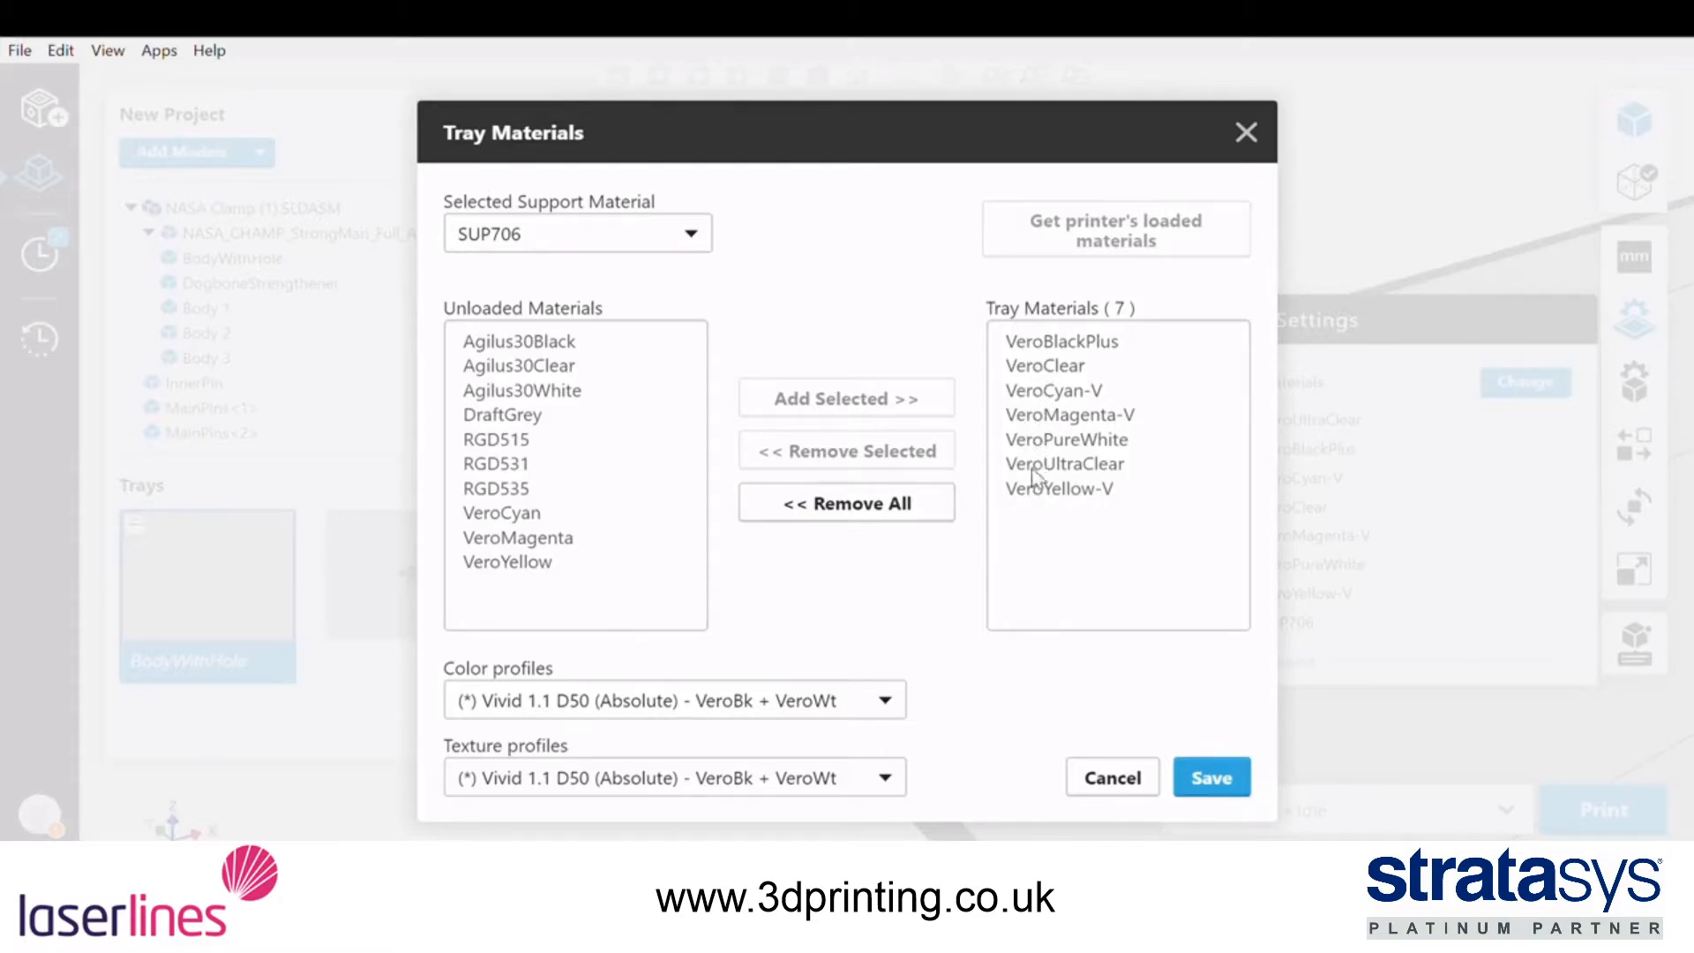
left_click(1204, 774)
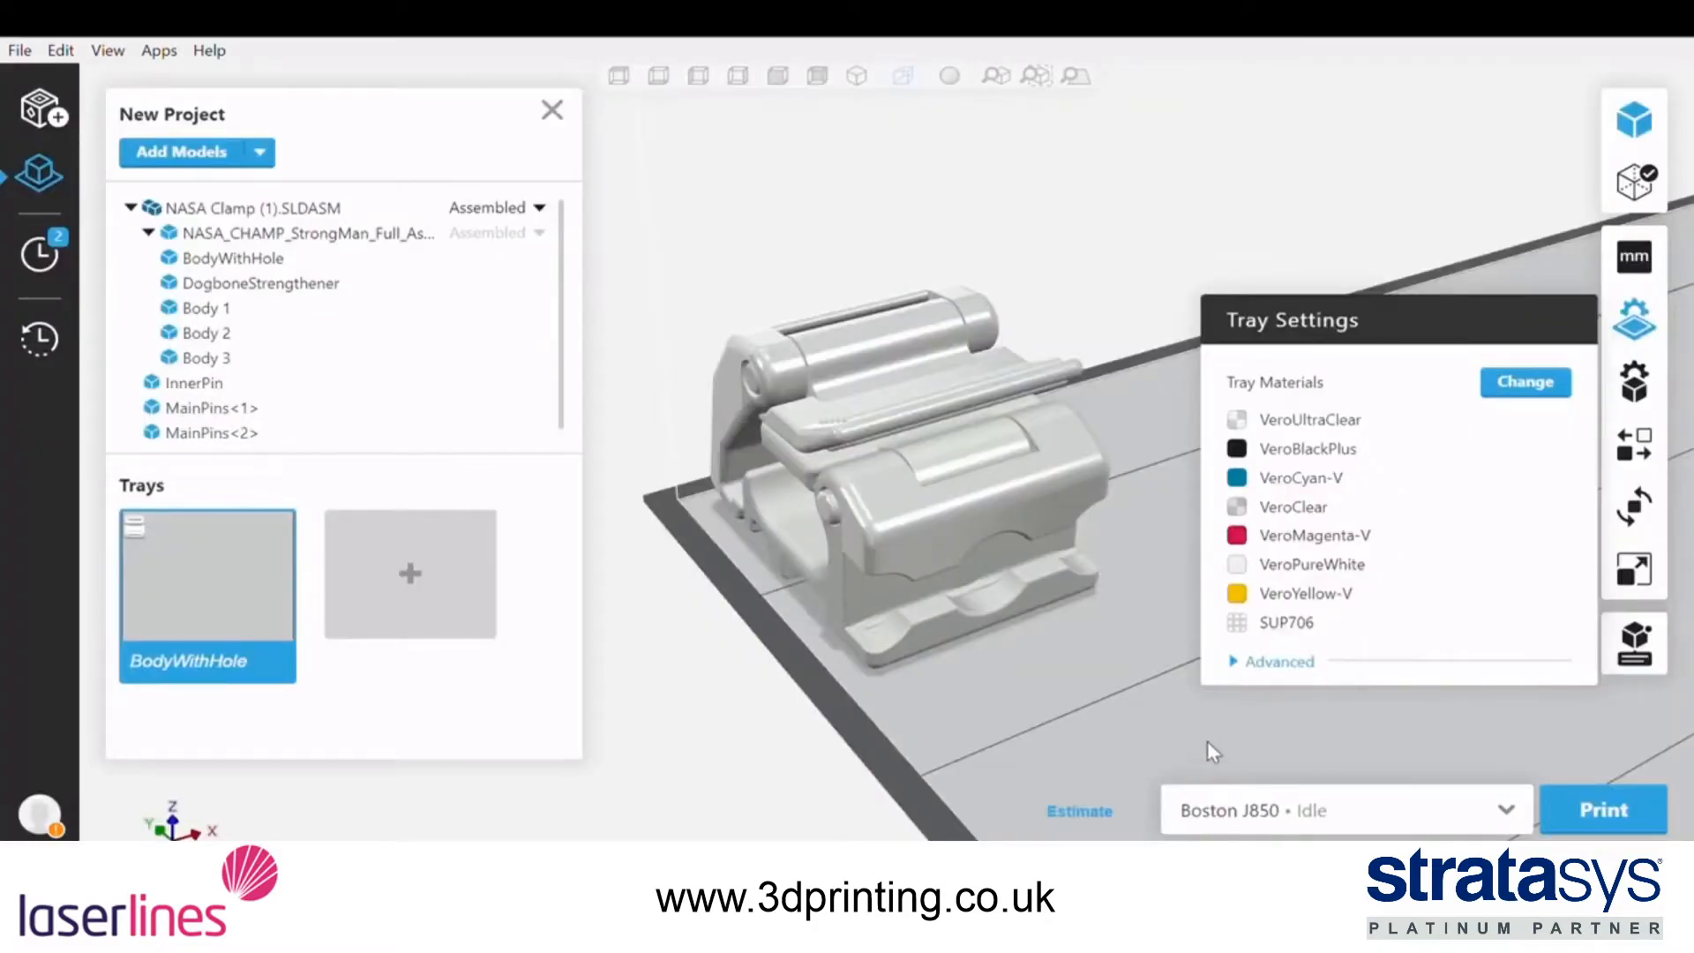
left_click(1634, 322)
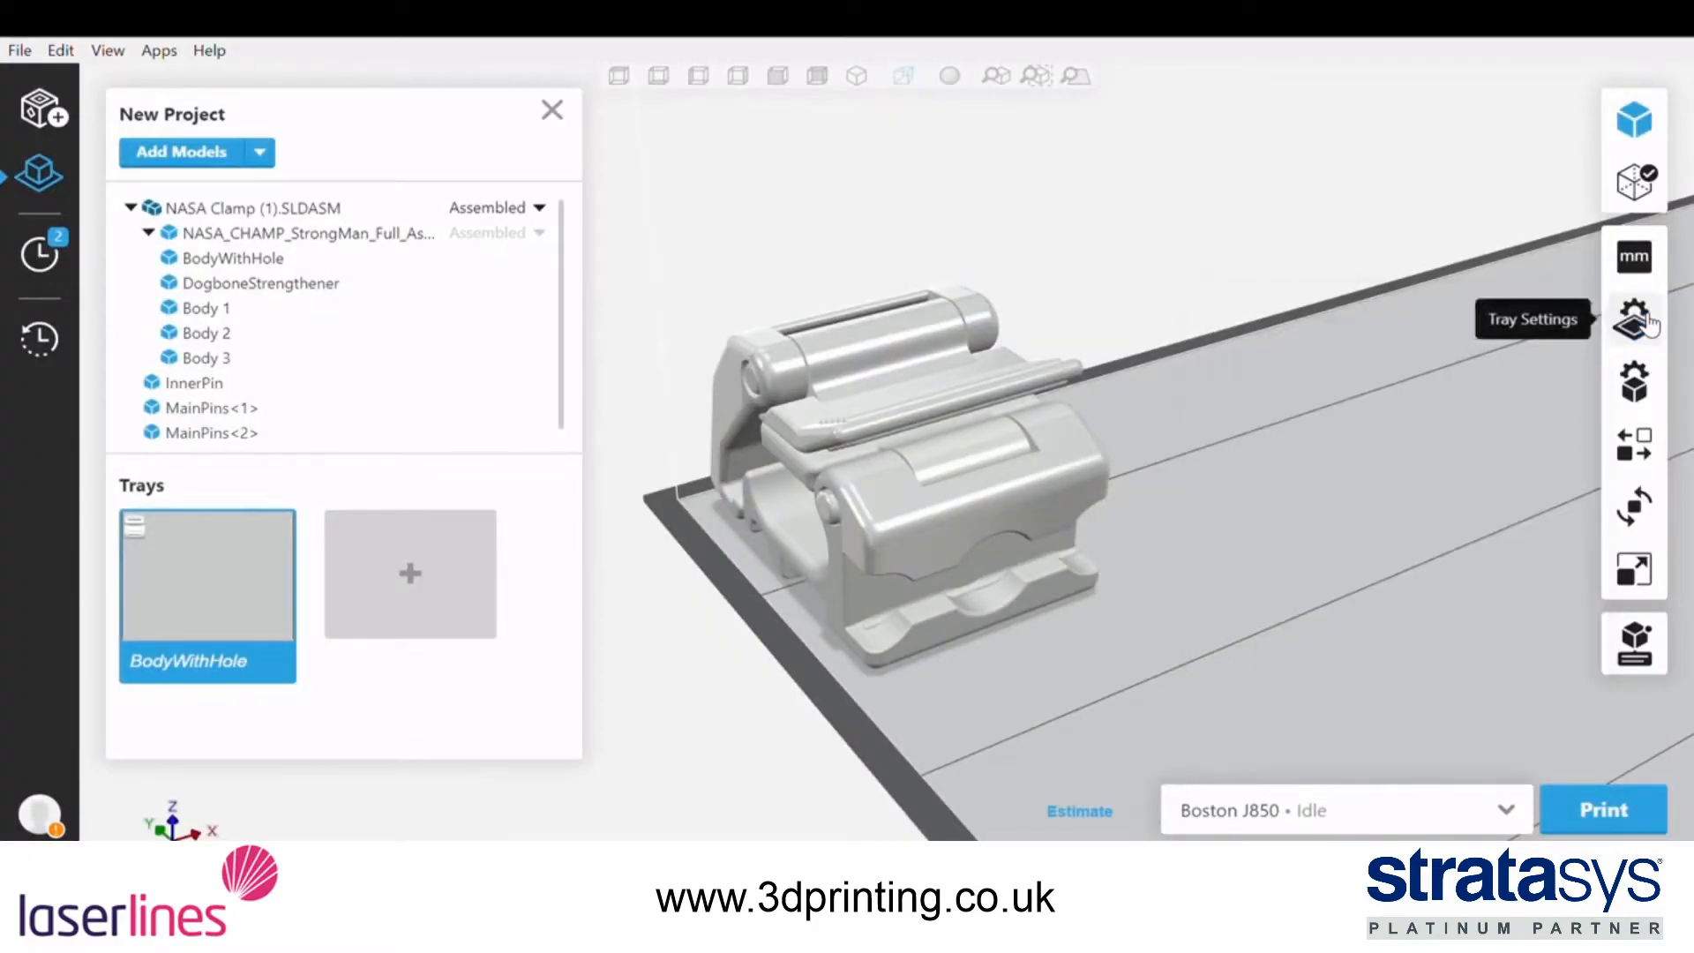
Assign the VeroCyan-V tray material to BodyWithHole in the model settings and add it to the favorites
left_click(1632, 381)
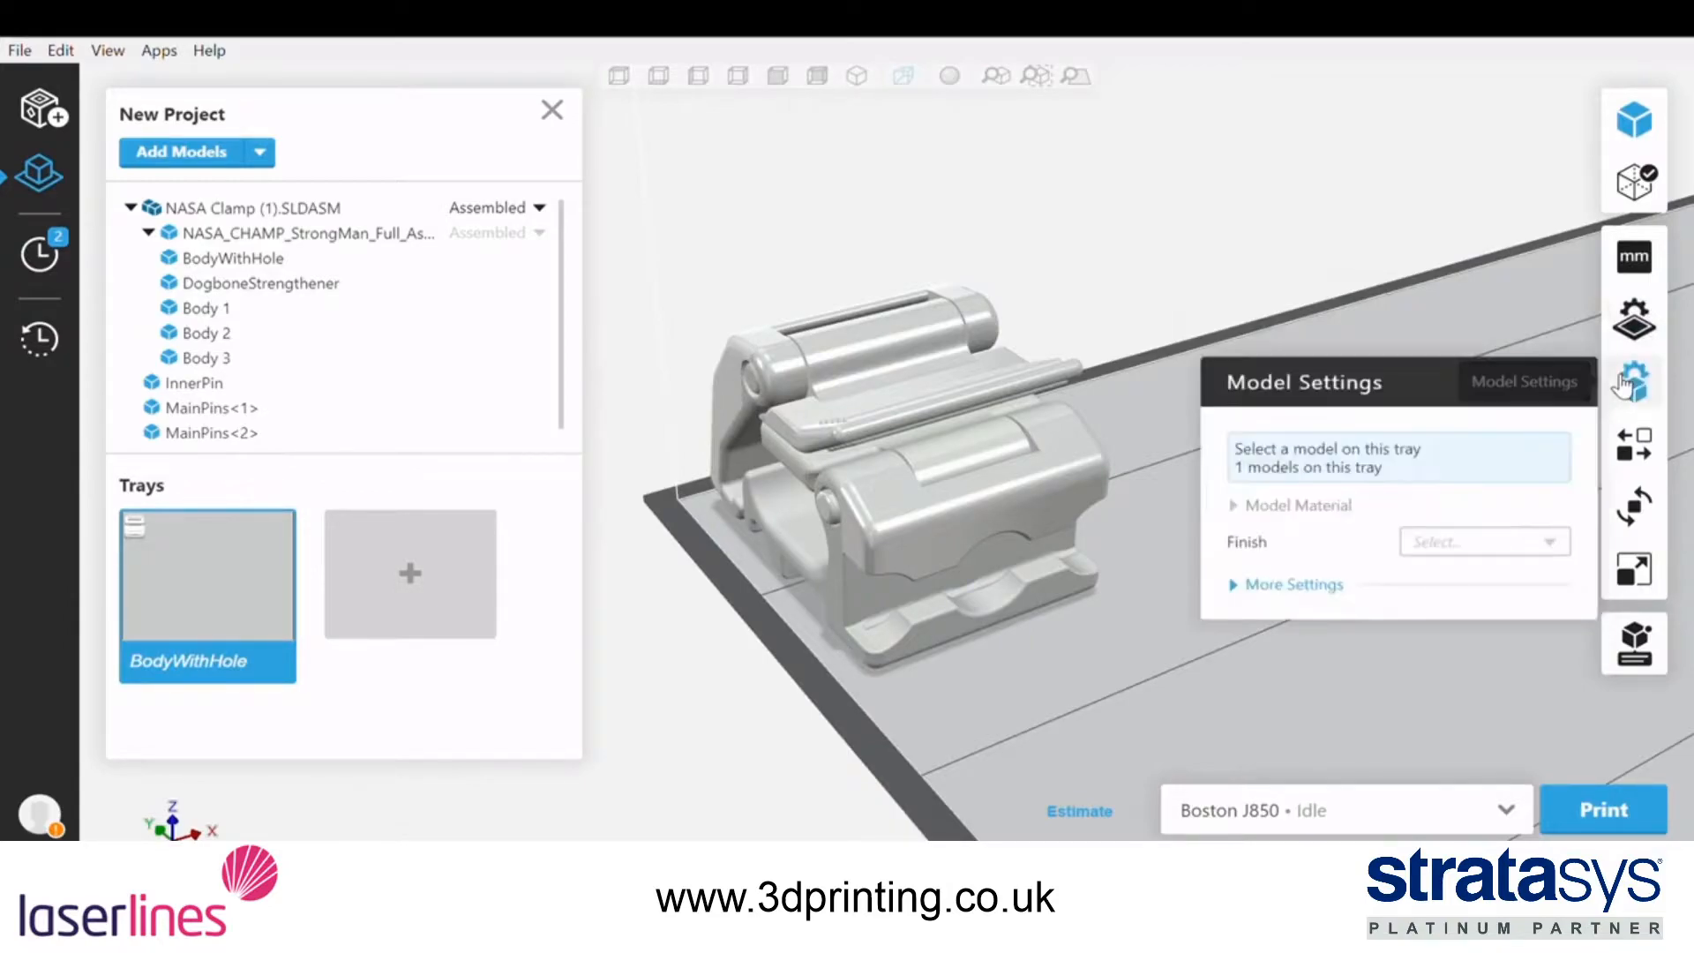
right_click_drag(1034, 686, 1158, 639)
left_click(826, 441)
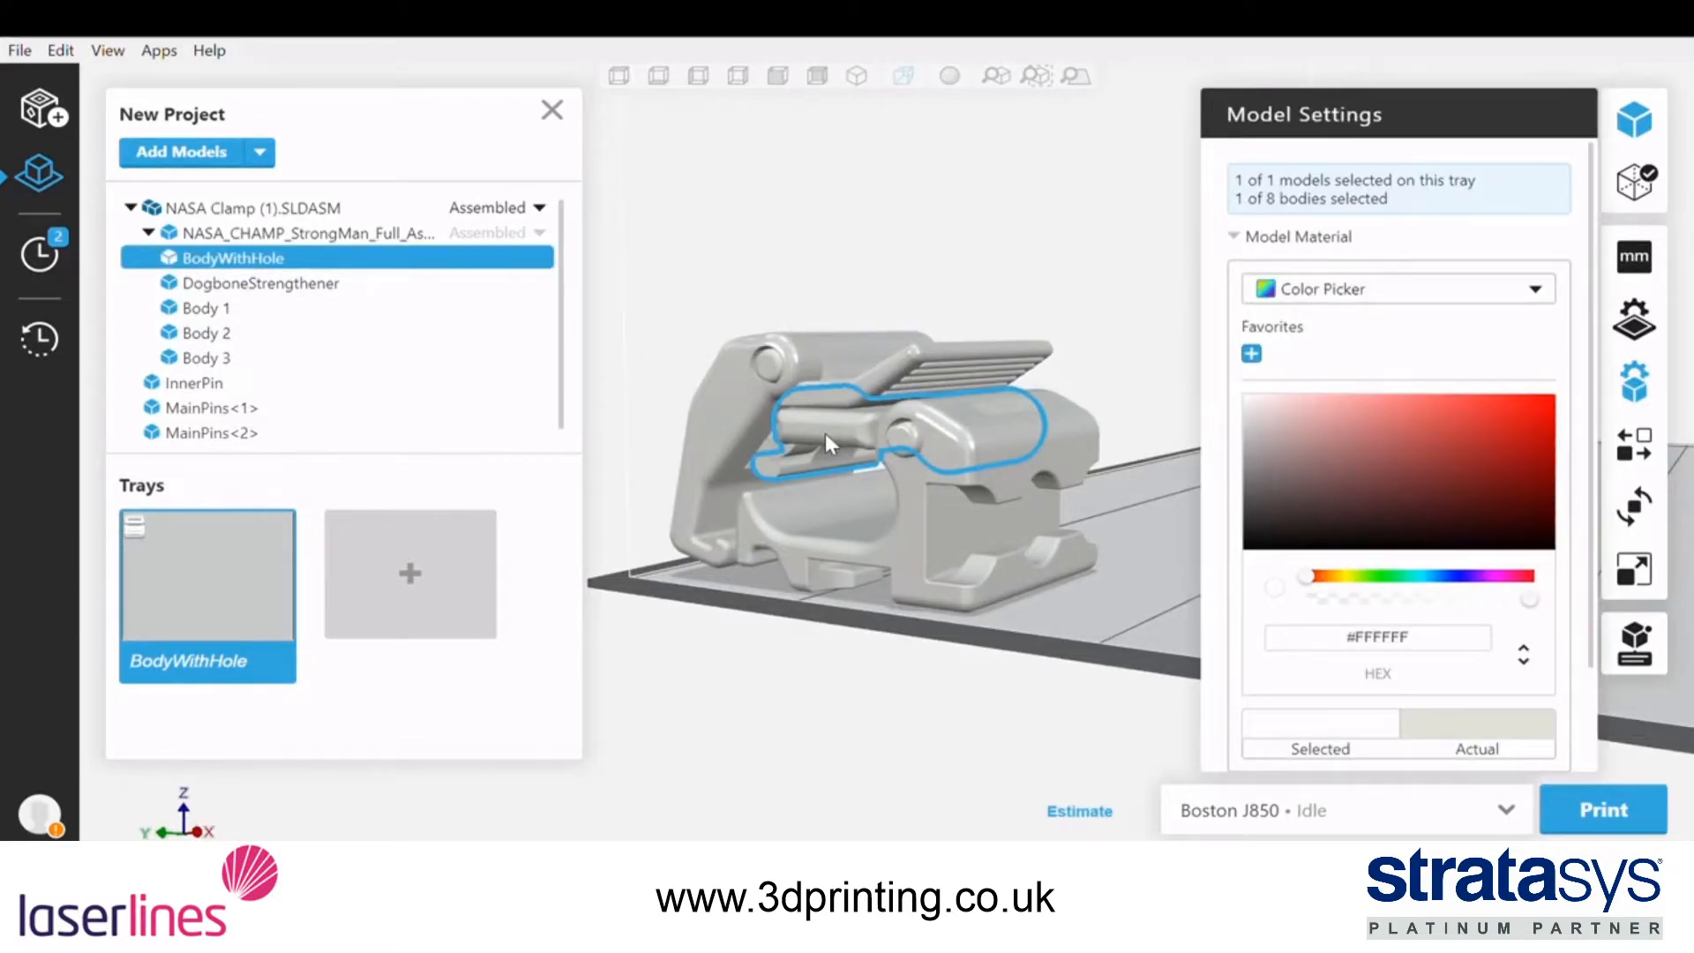
left_click(1475, 289)
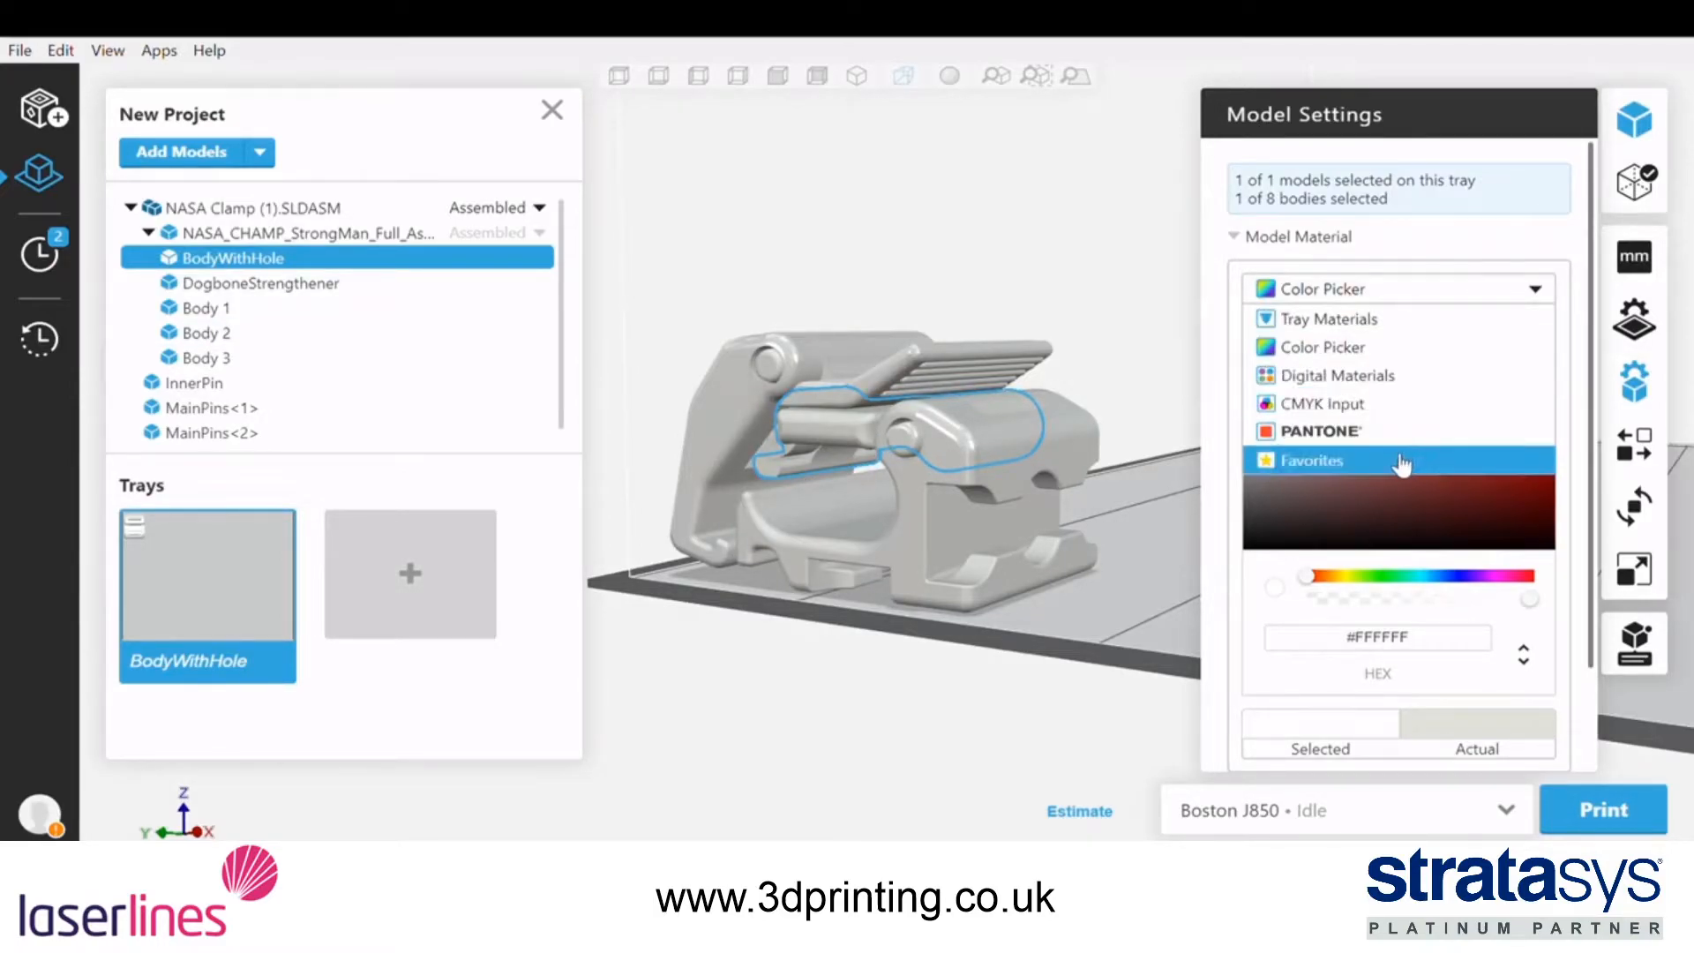
left_click(1402, 326)
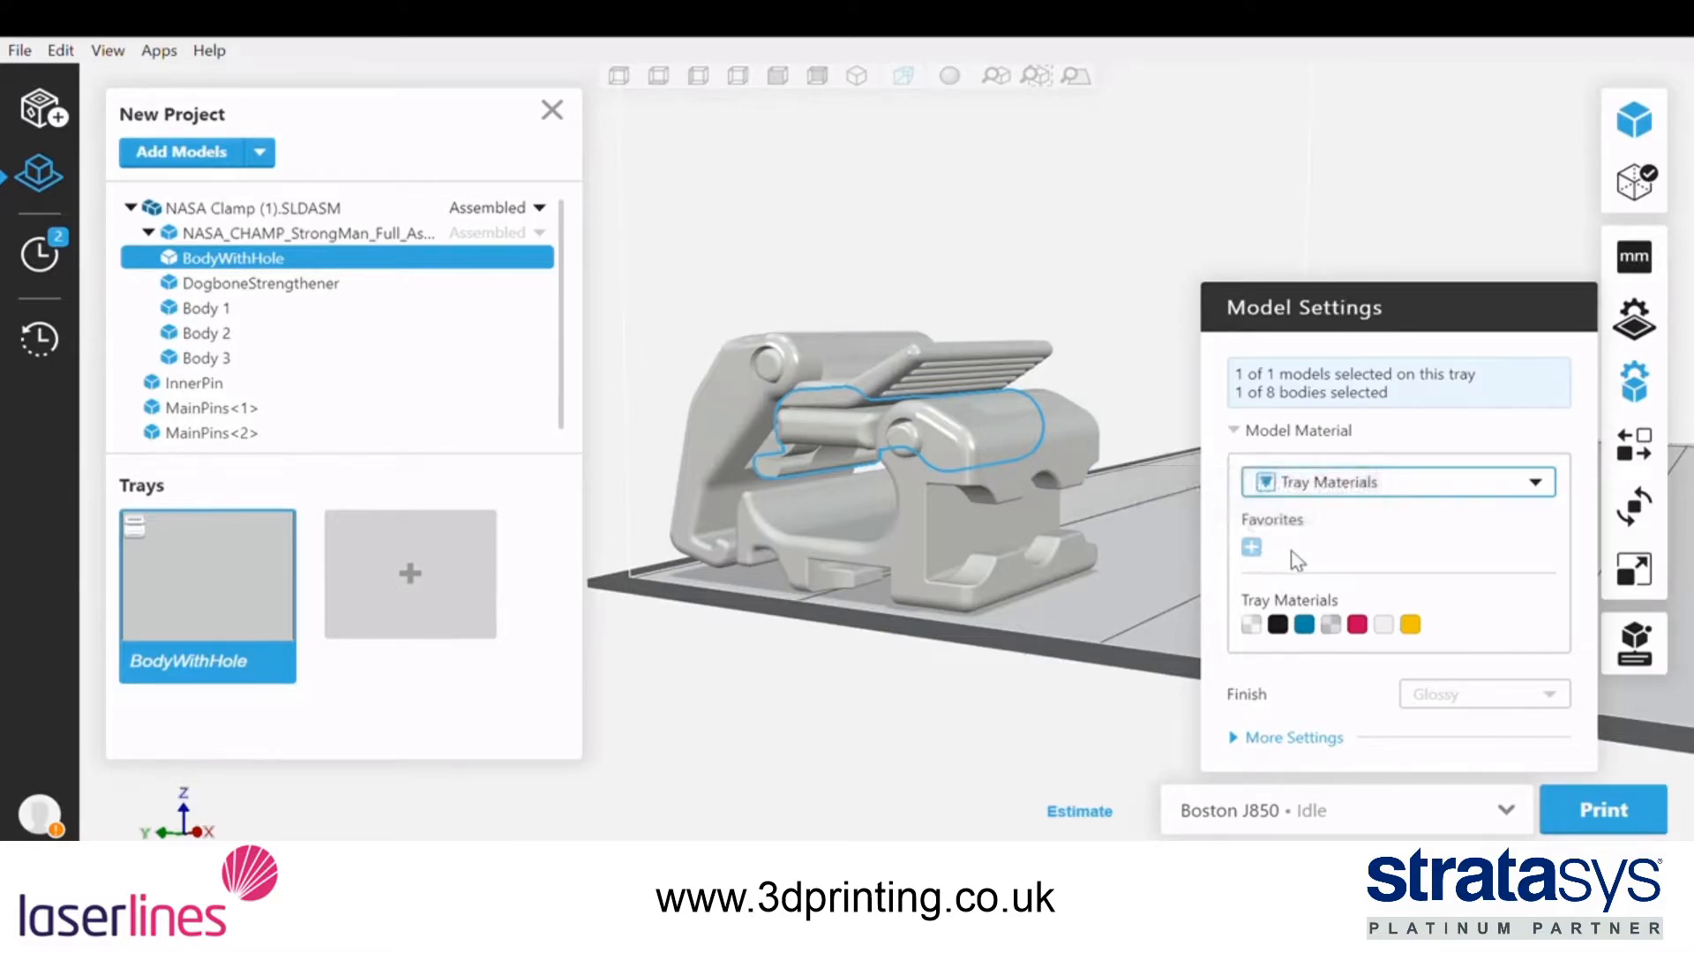
left_click(1316, 628)
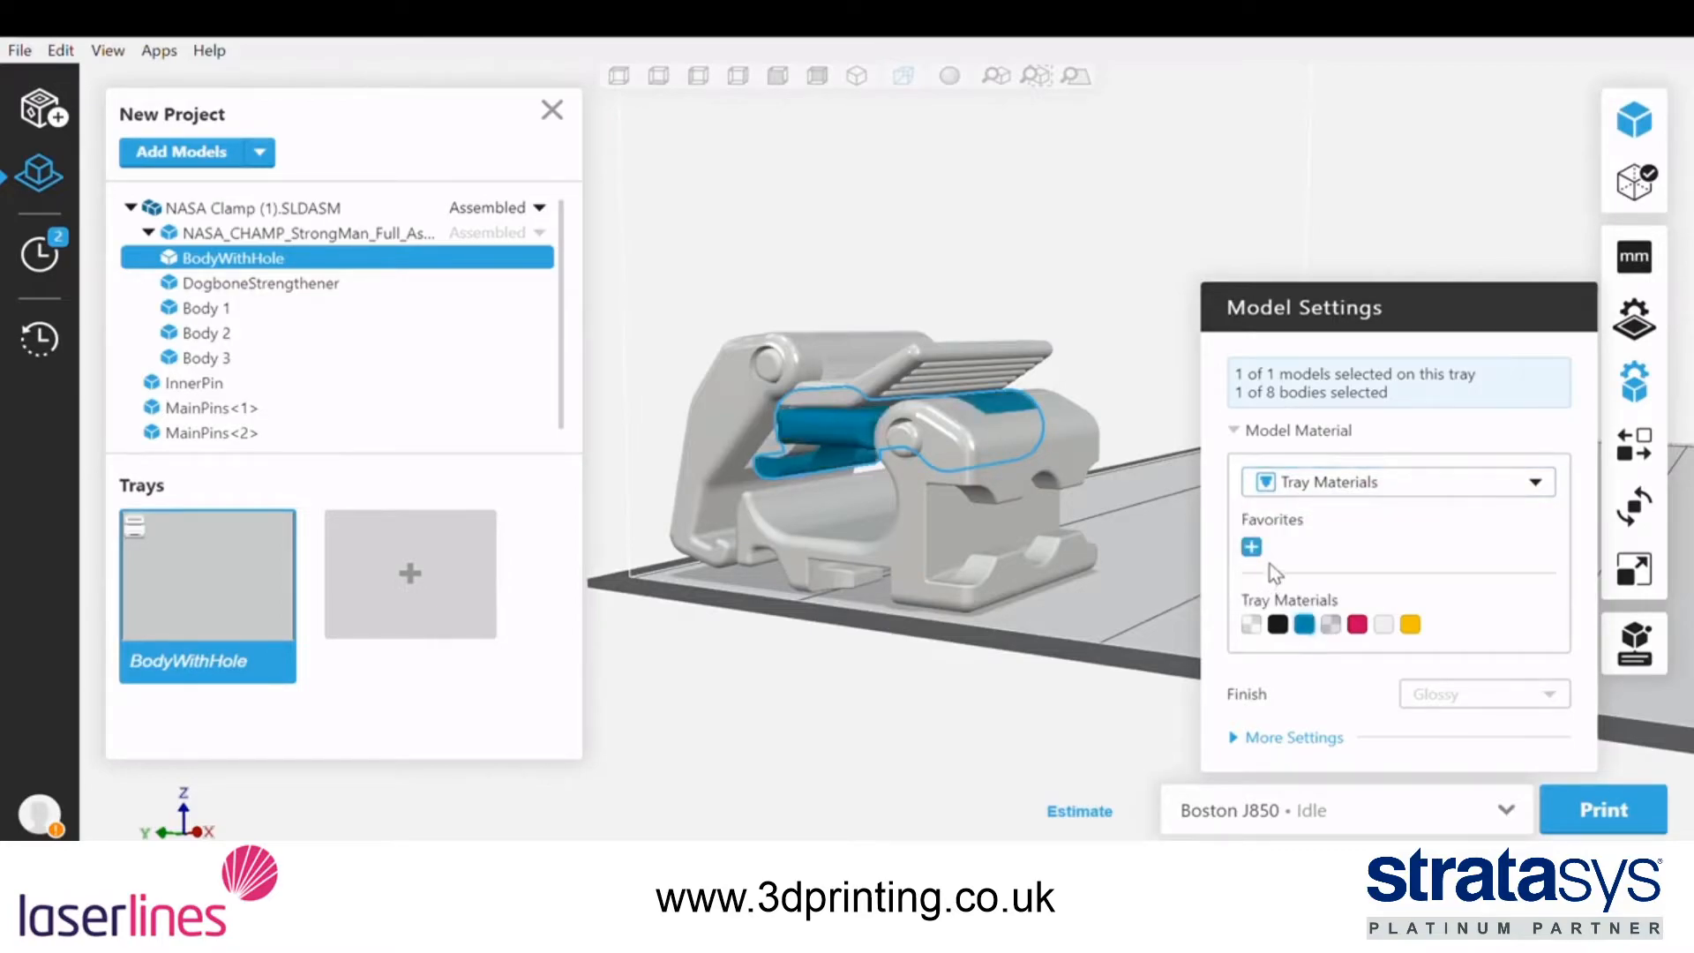
left_click(1252, 548)
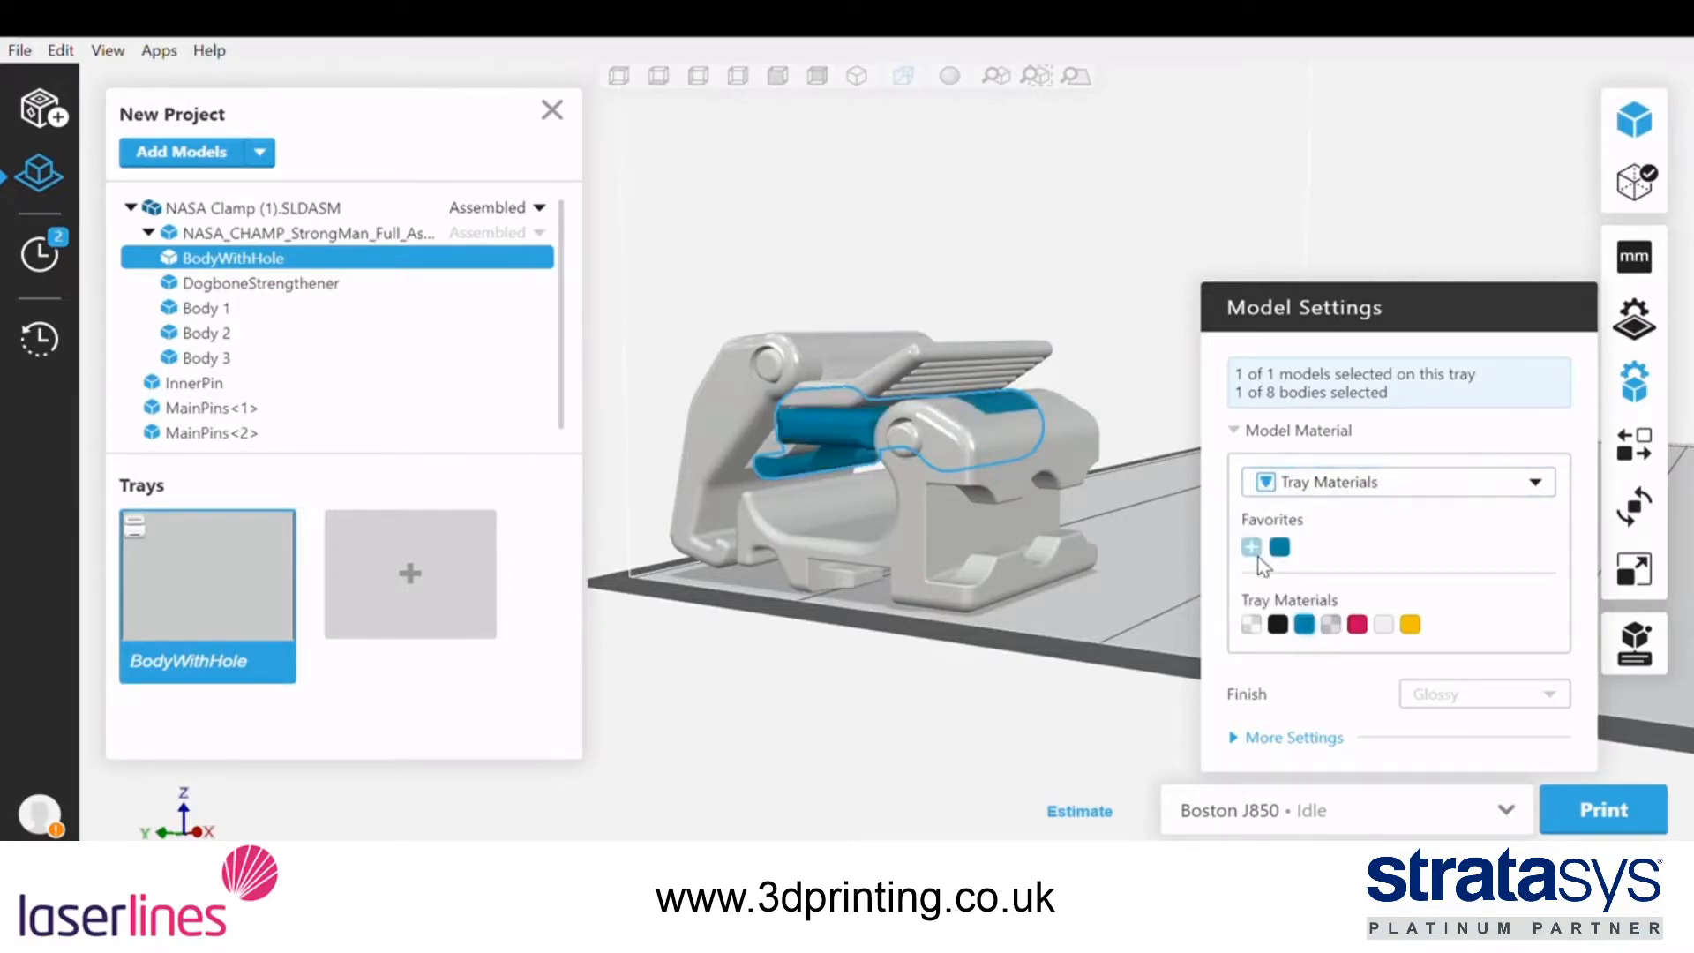
Colour Body 3 purple, #941BD8, using the Color Picker as its model material source
left_click(1330, 487)
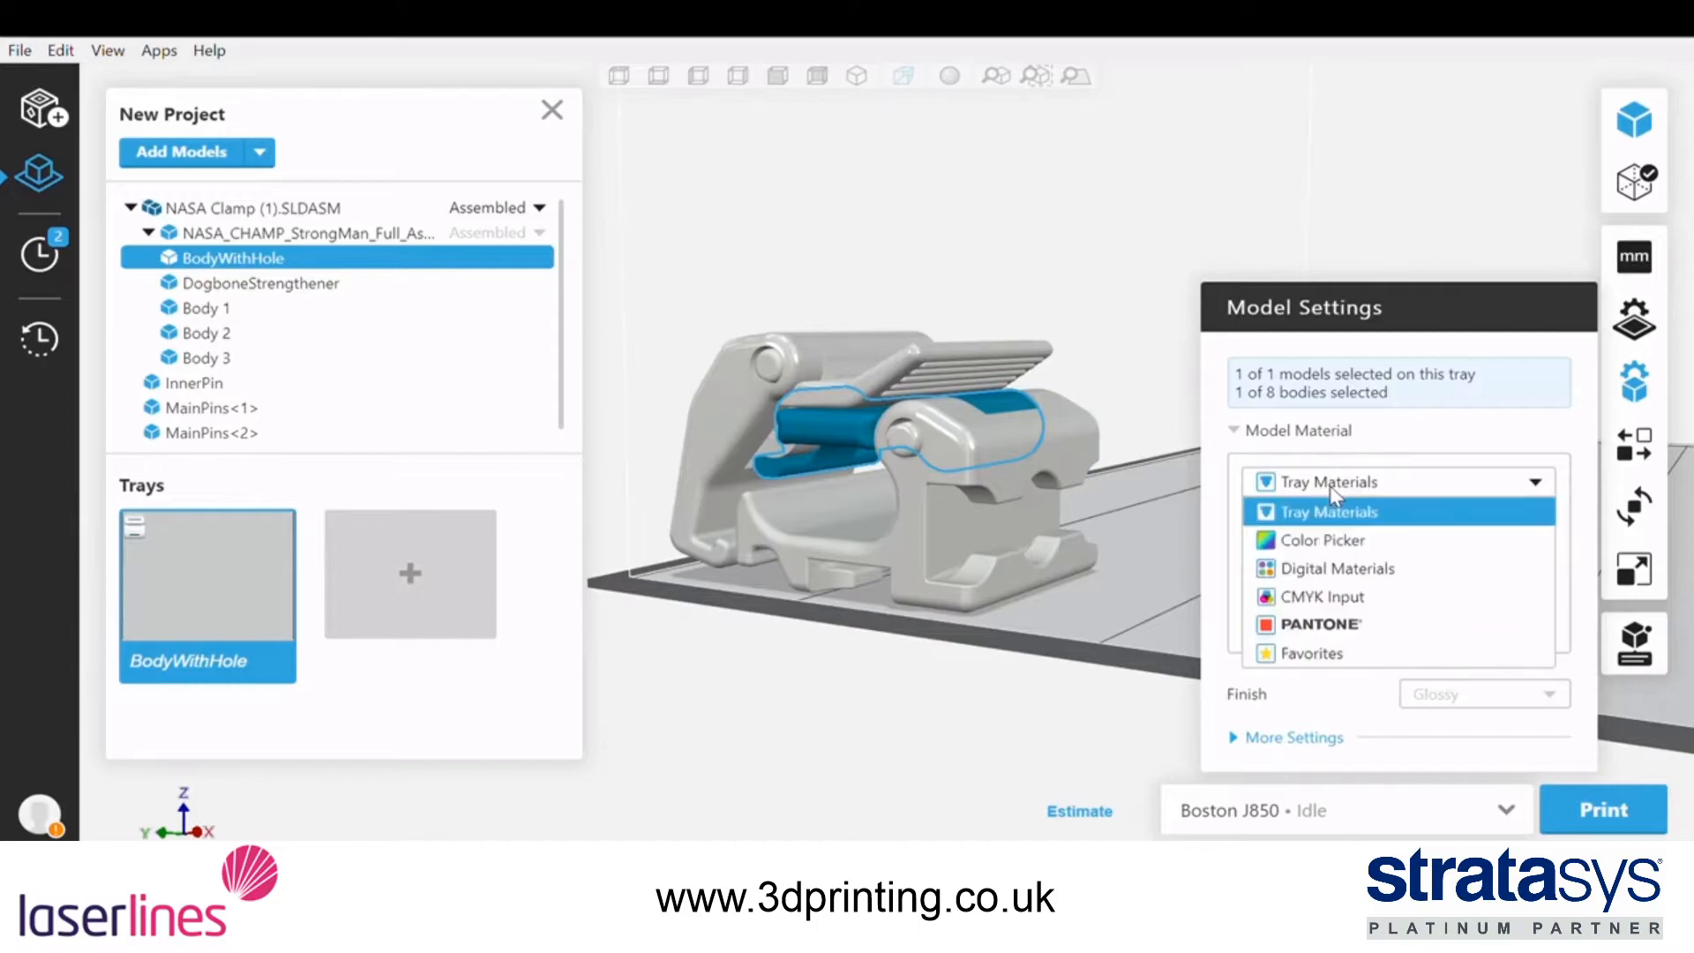
left_click(1332, 540)
right_click_drag(1108, 540, 1037, 607)
left_click(1020, 354)
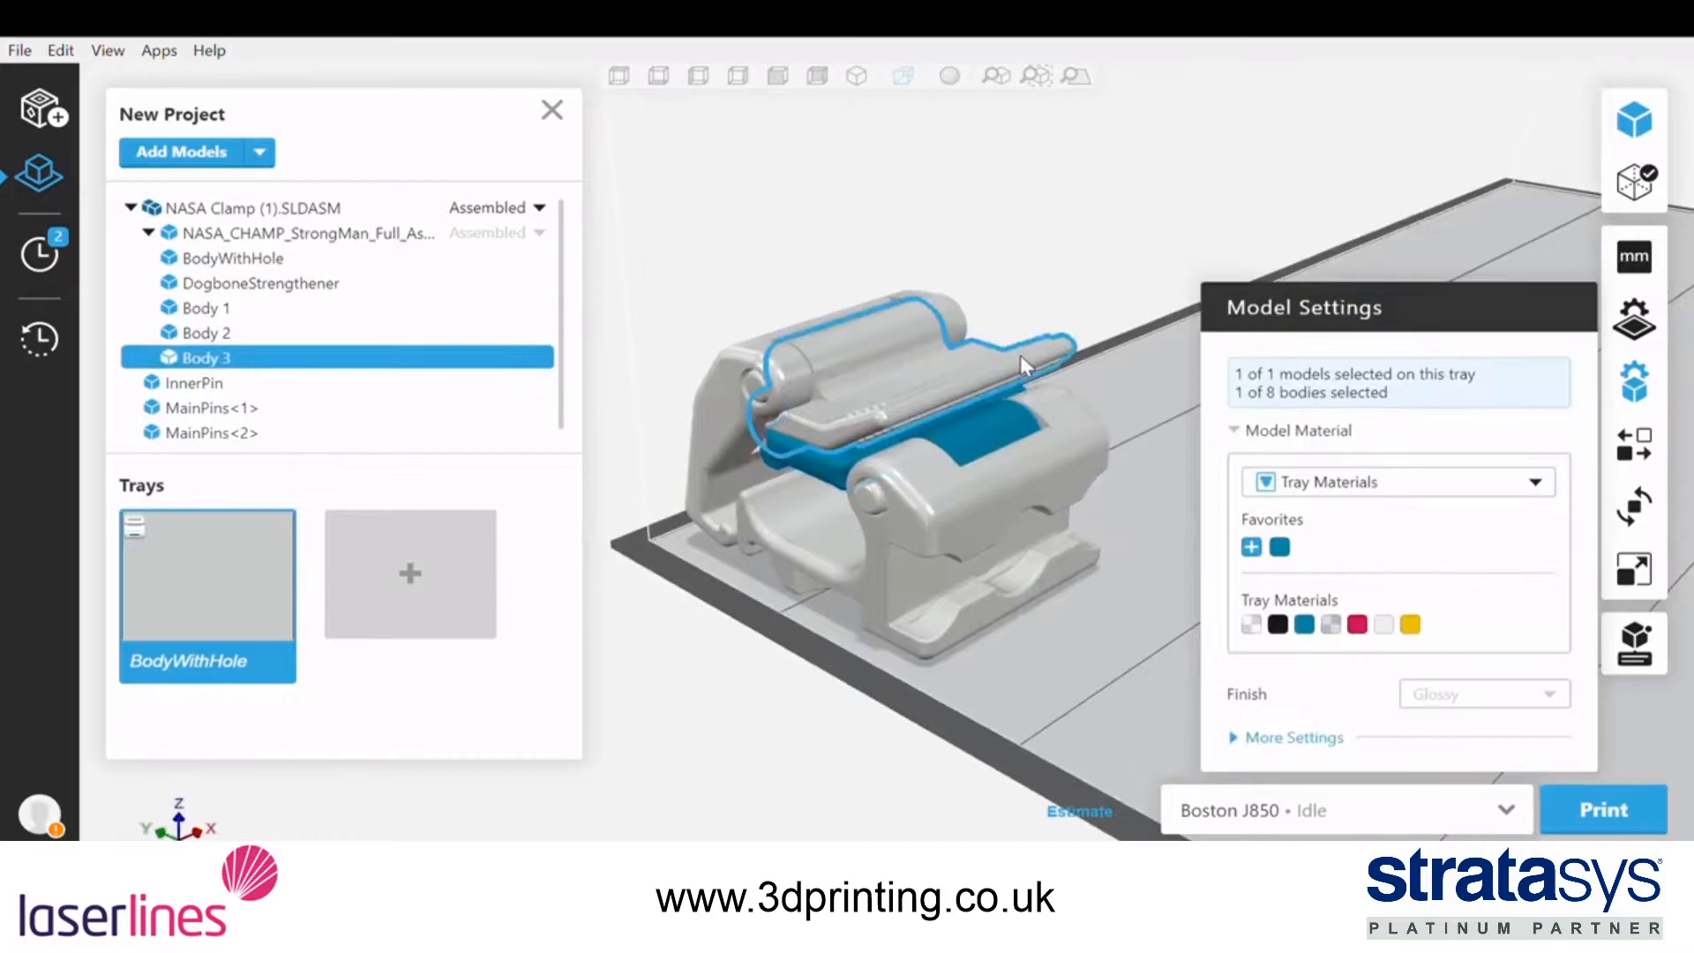
left_click(1279, 485)
left_click(1278, 540)
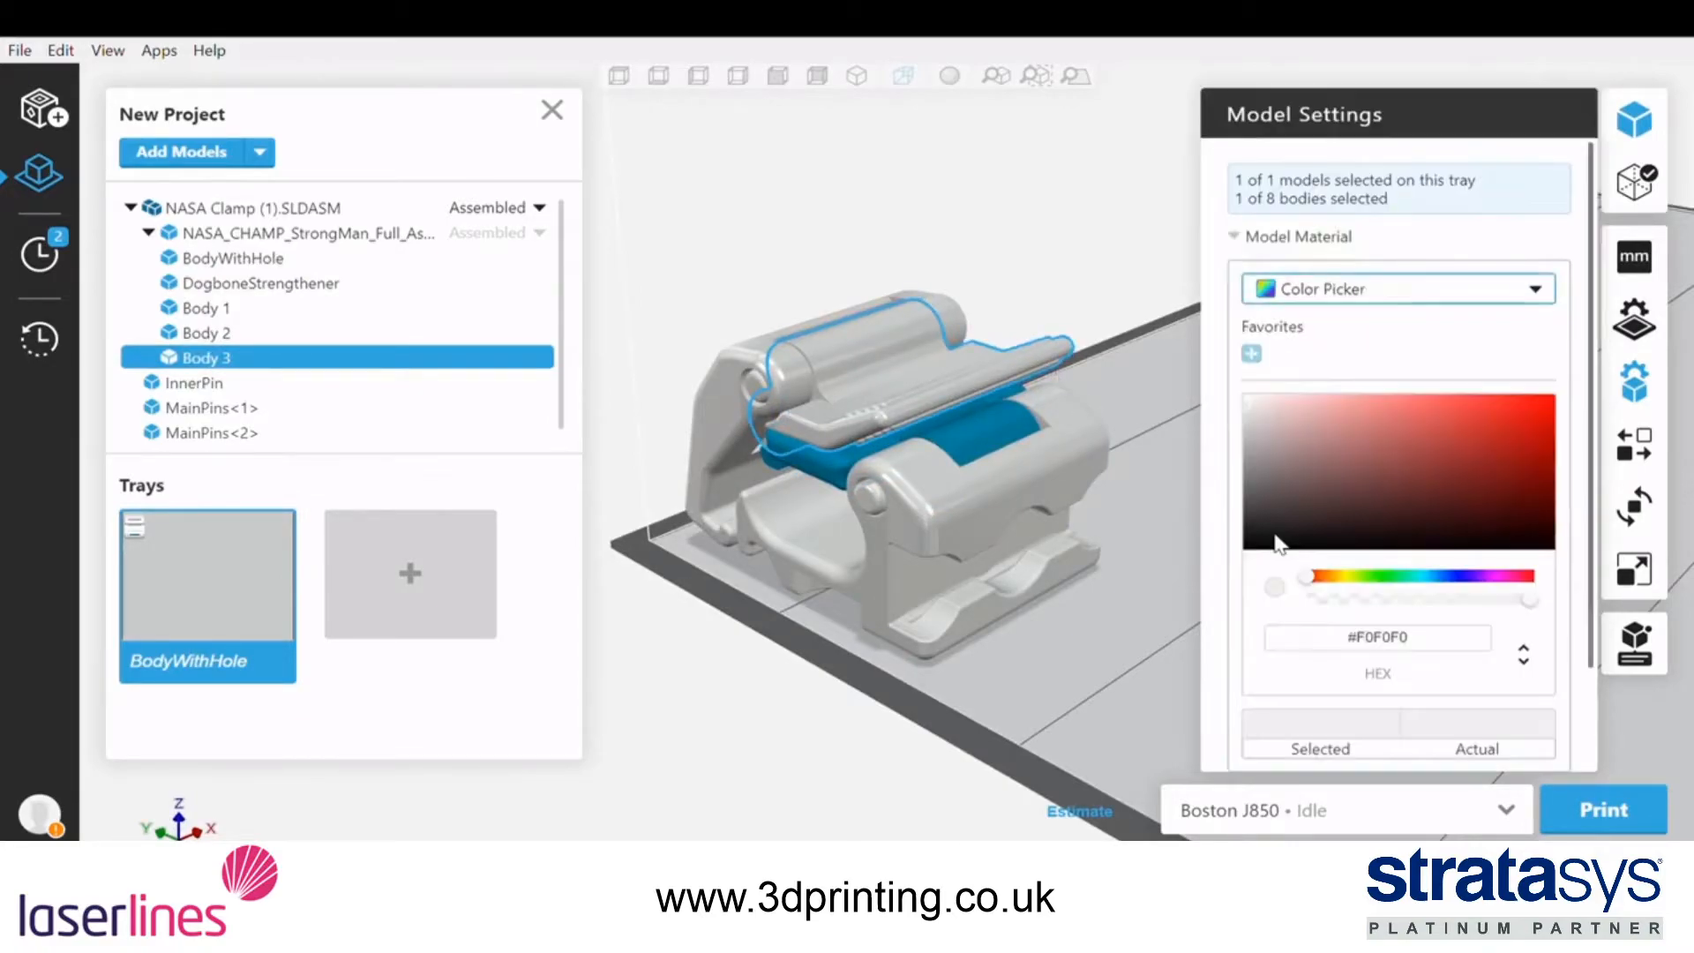
mouse_move(1268, 424)
left_mouse_down()
mouse_move(1394, 436)
mouse_move(1515, 415)
left_mouse_up()
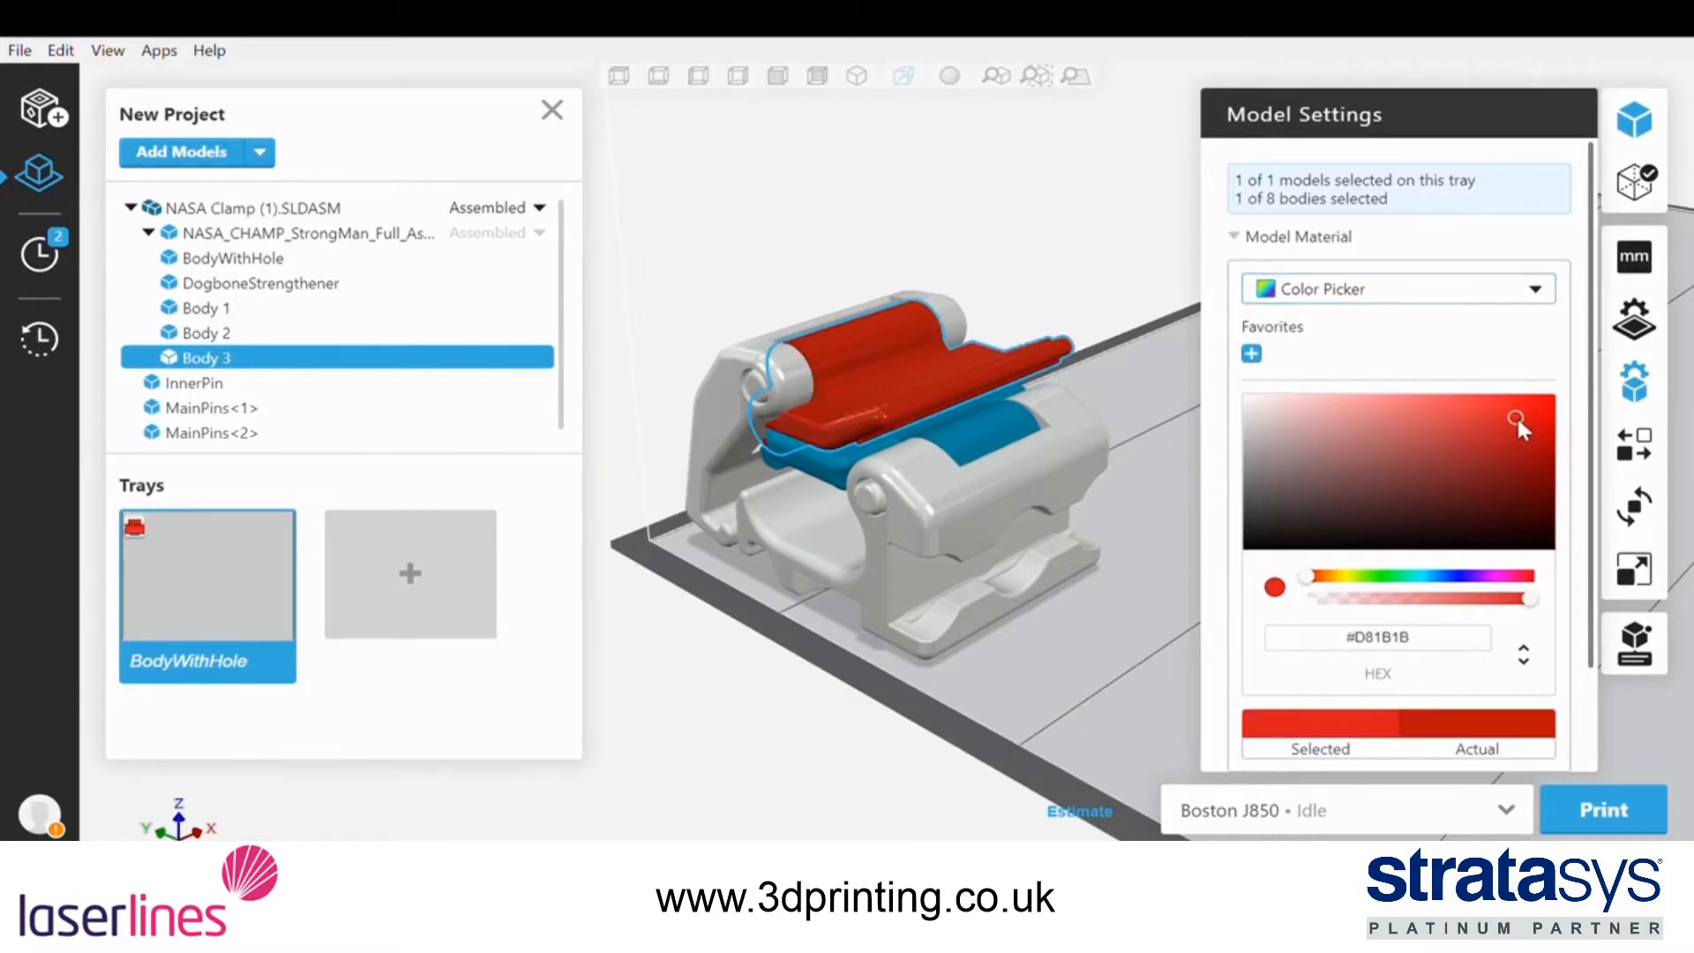
left_click_drag(1311, 585, 1483, 589)
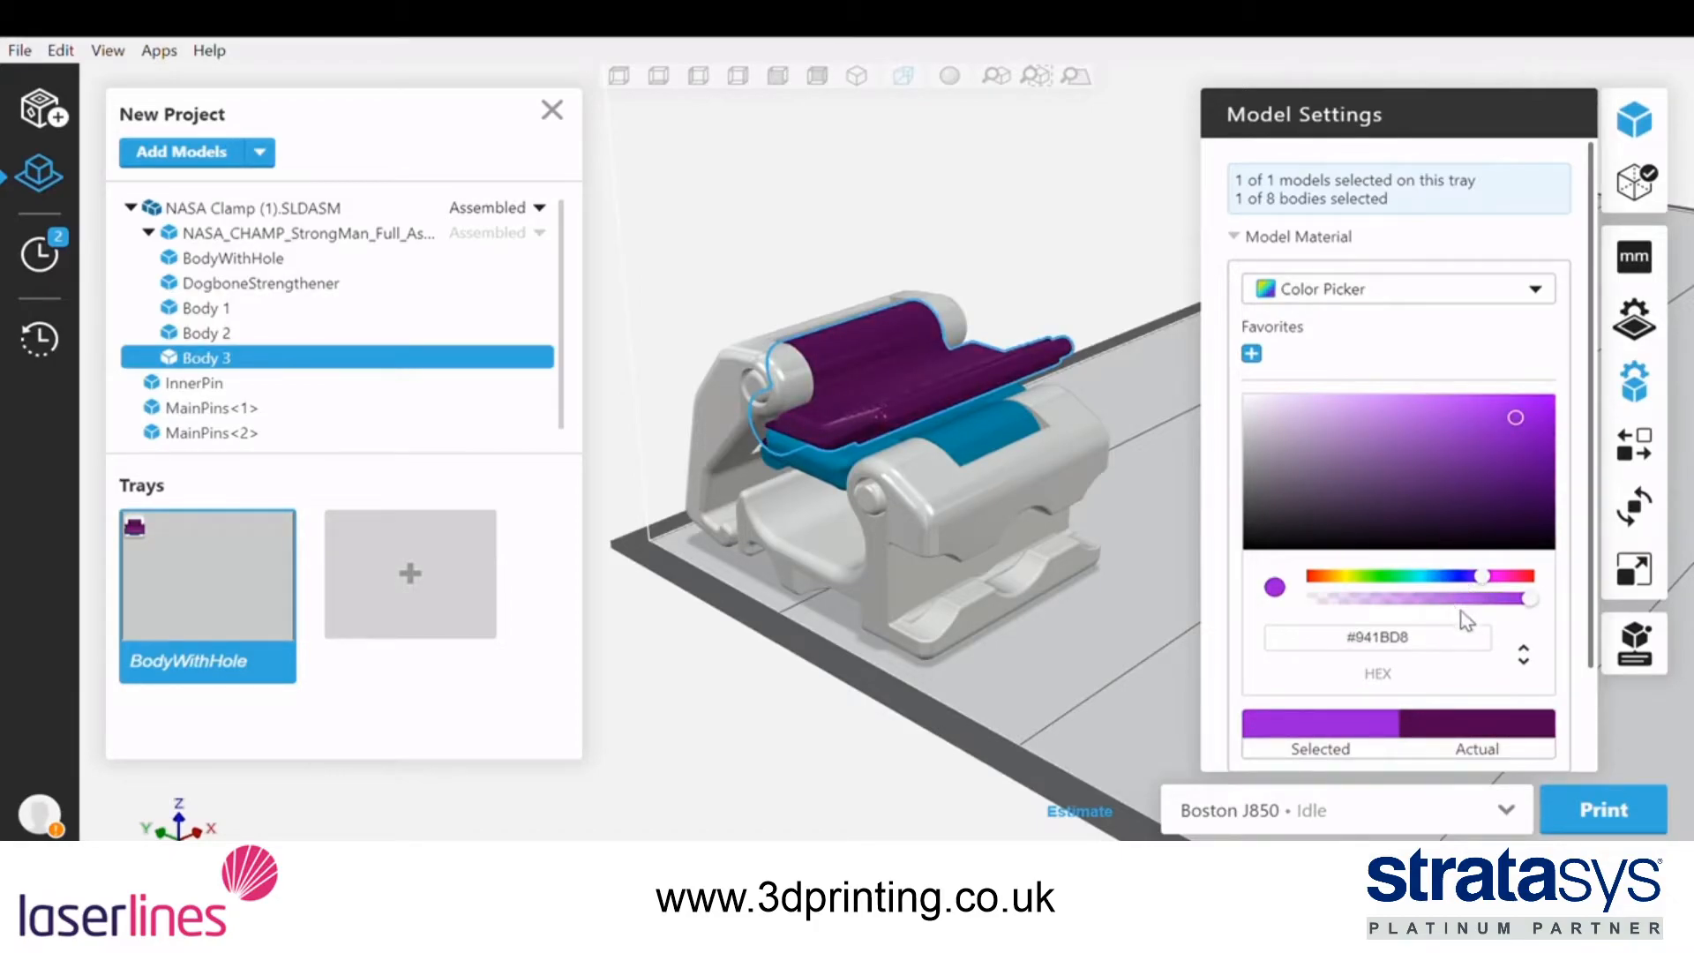
Cycle Body 3's colour values through RGB, HSL and HEX, and add the purple to the favorites
left_click(1540, 651)
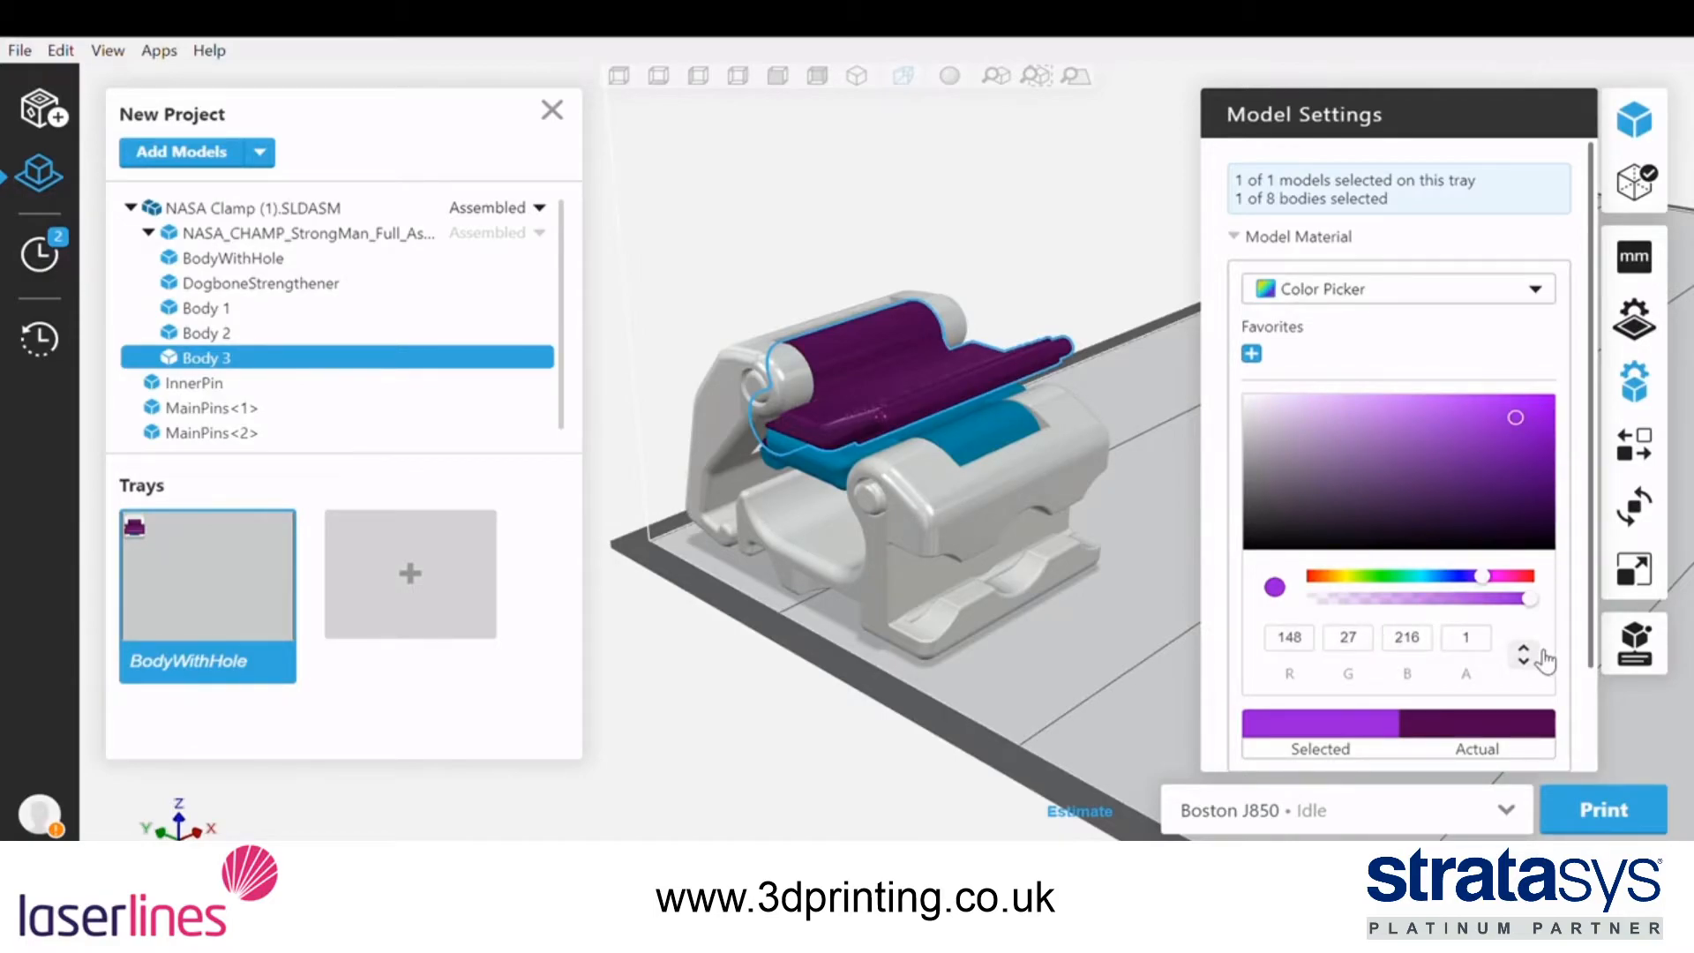
left_click(1542, 653)
scroll(1544, 660, "down", 2)
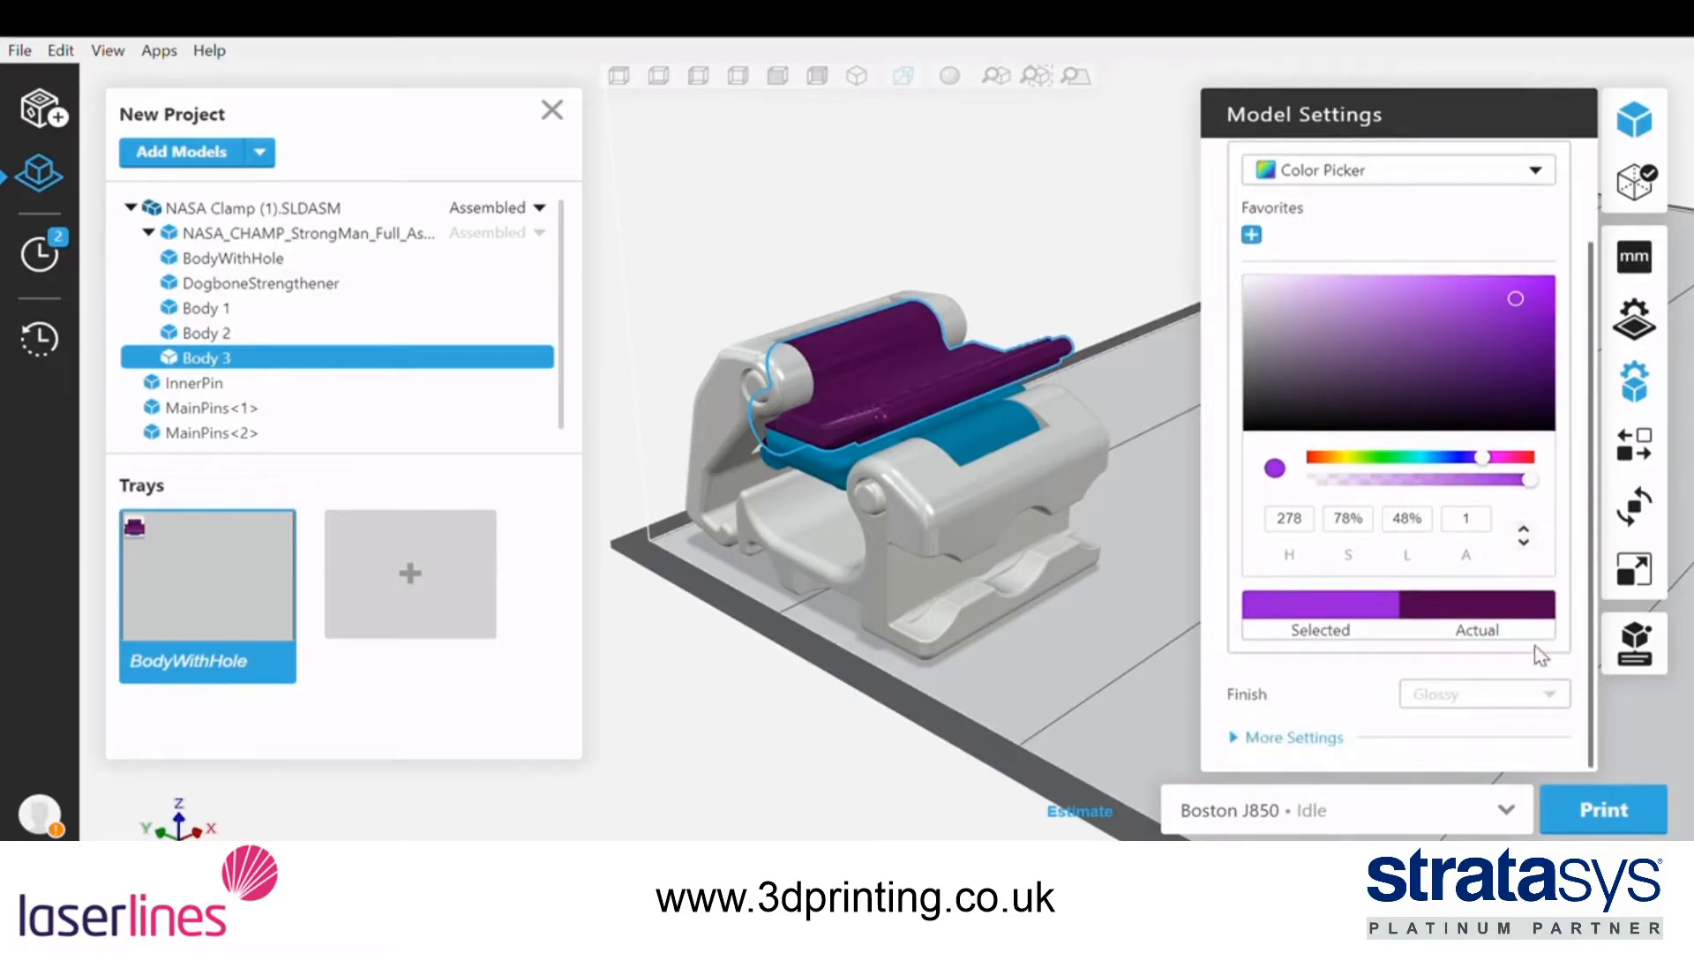
left_click(1525, 535)
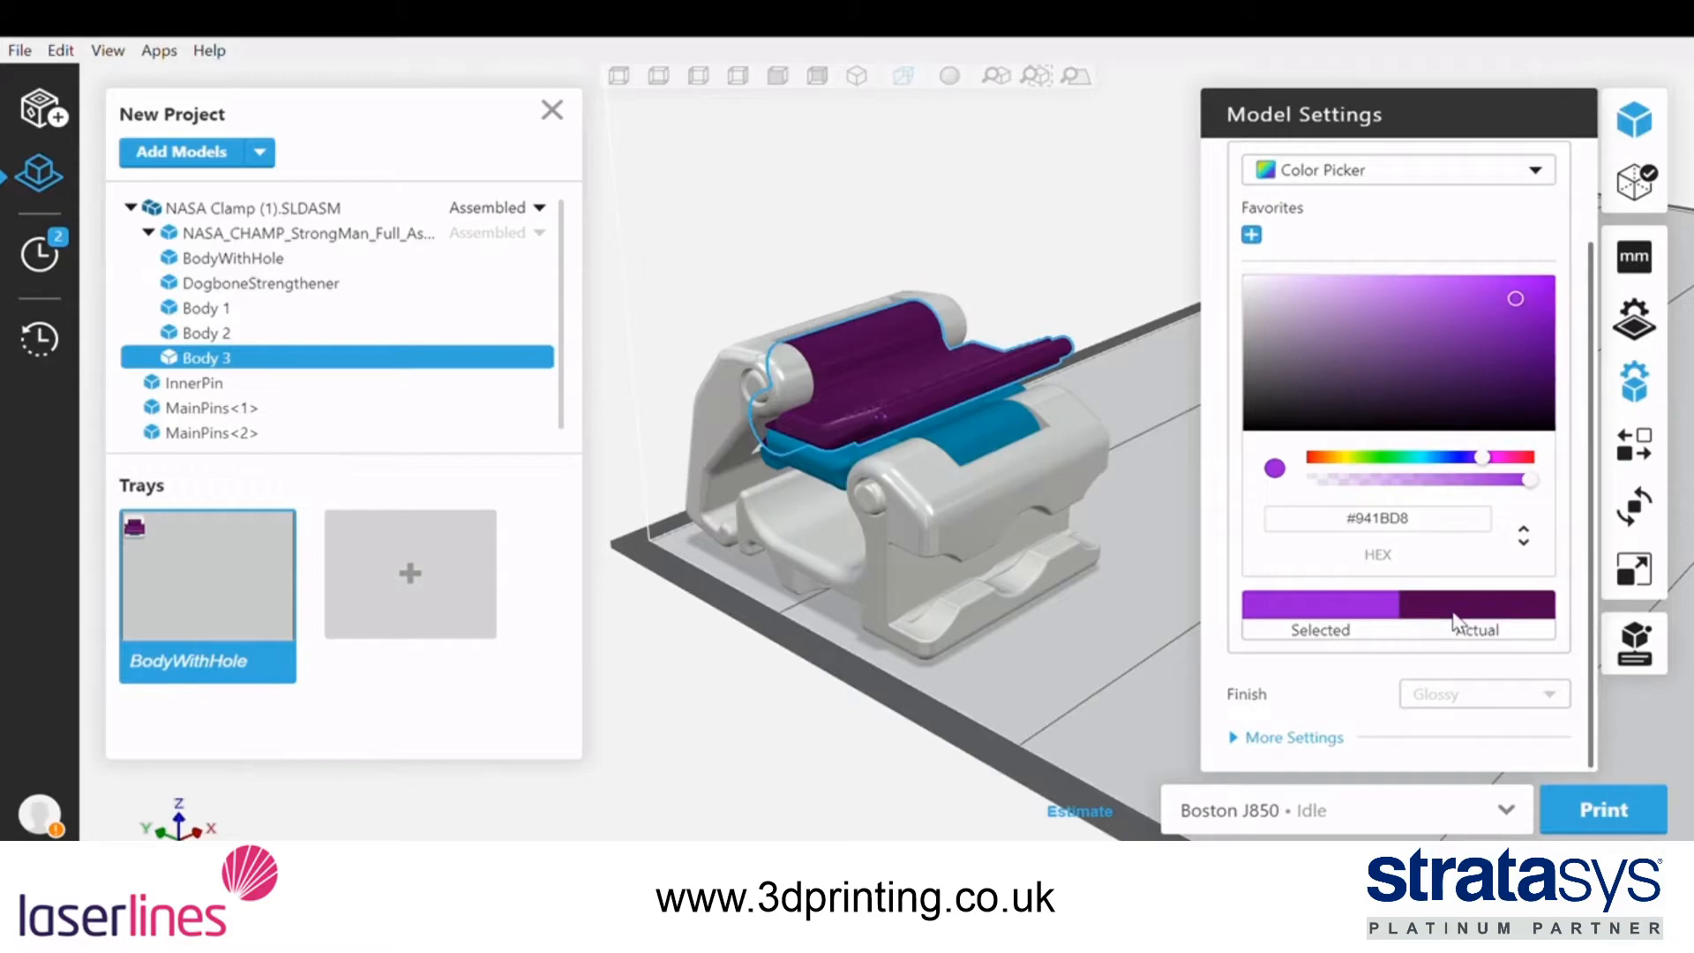
left_click(1251, 235)
Select Body 2 with Digital Materials as its source and preview the blends of VeroCyan-V with VeroClear
left_click(1062, 466)
left_click(1328, 485)
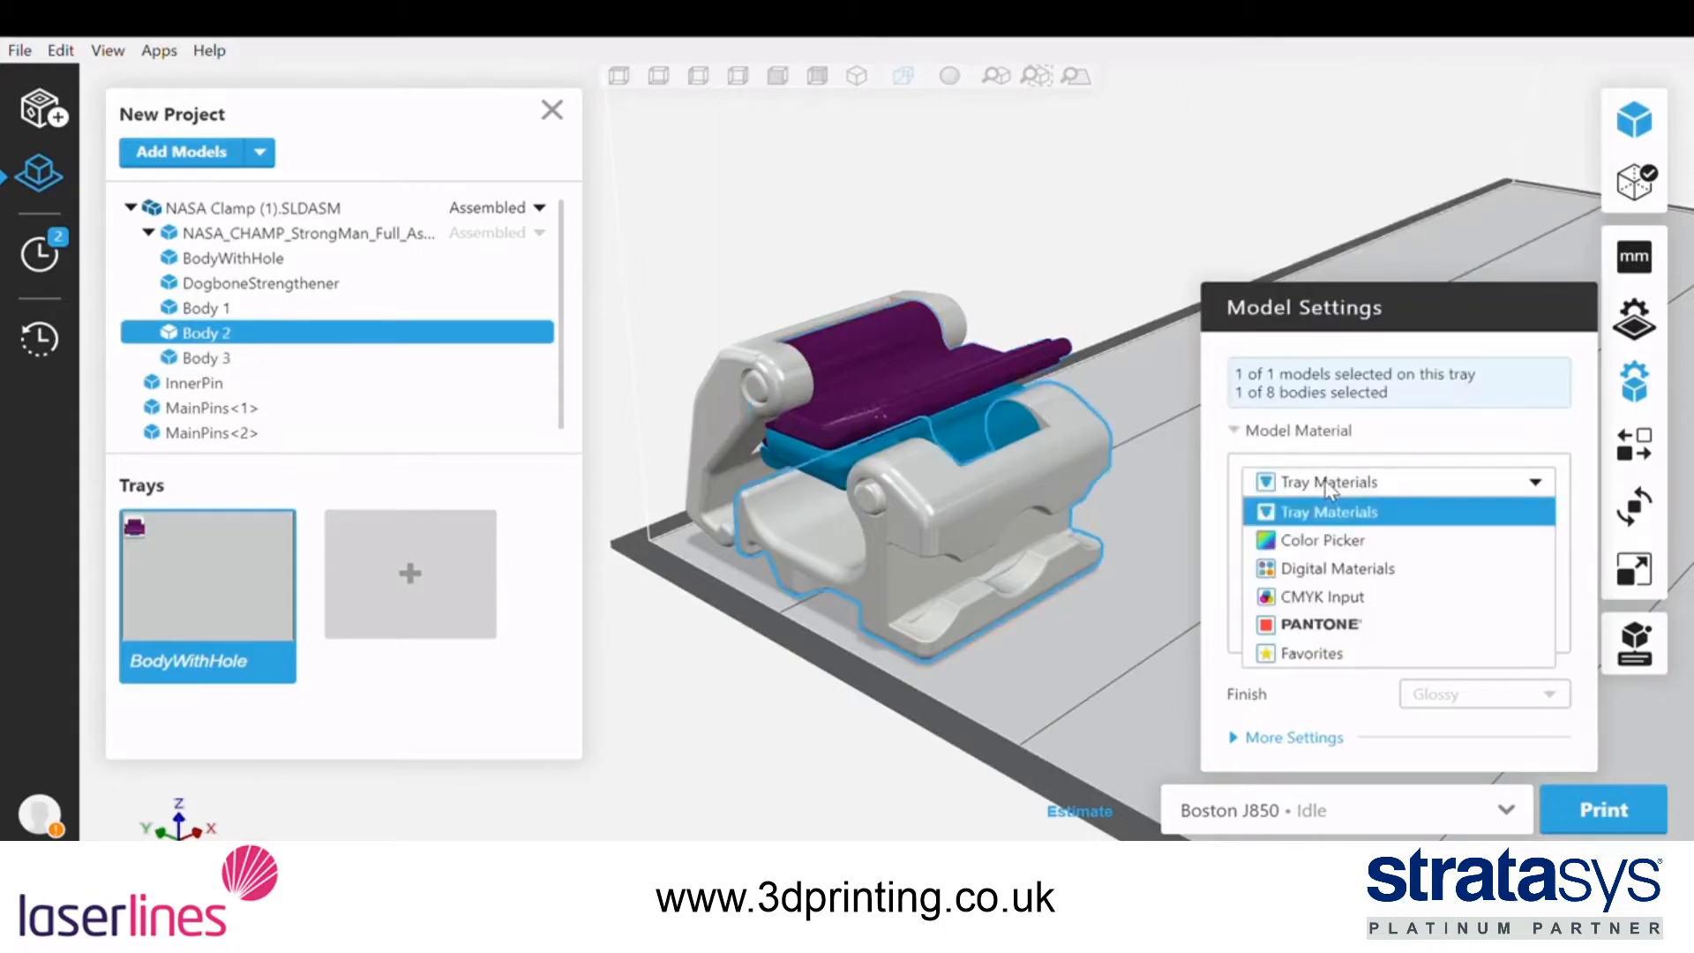
left_click(1328, 571)
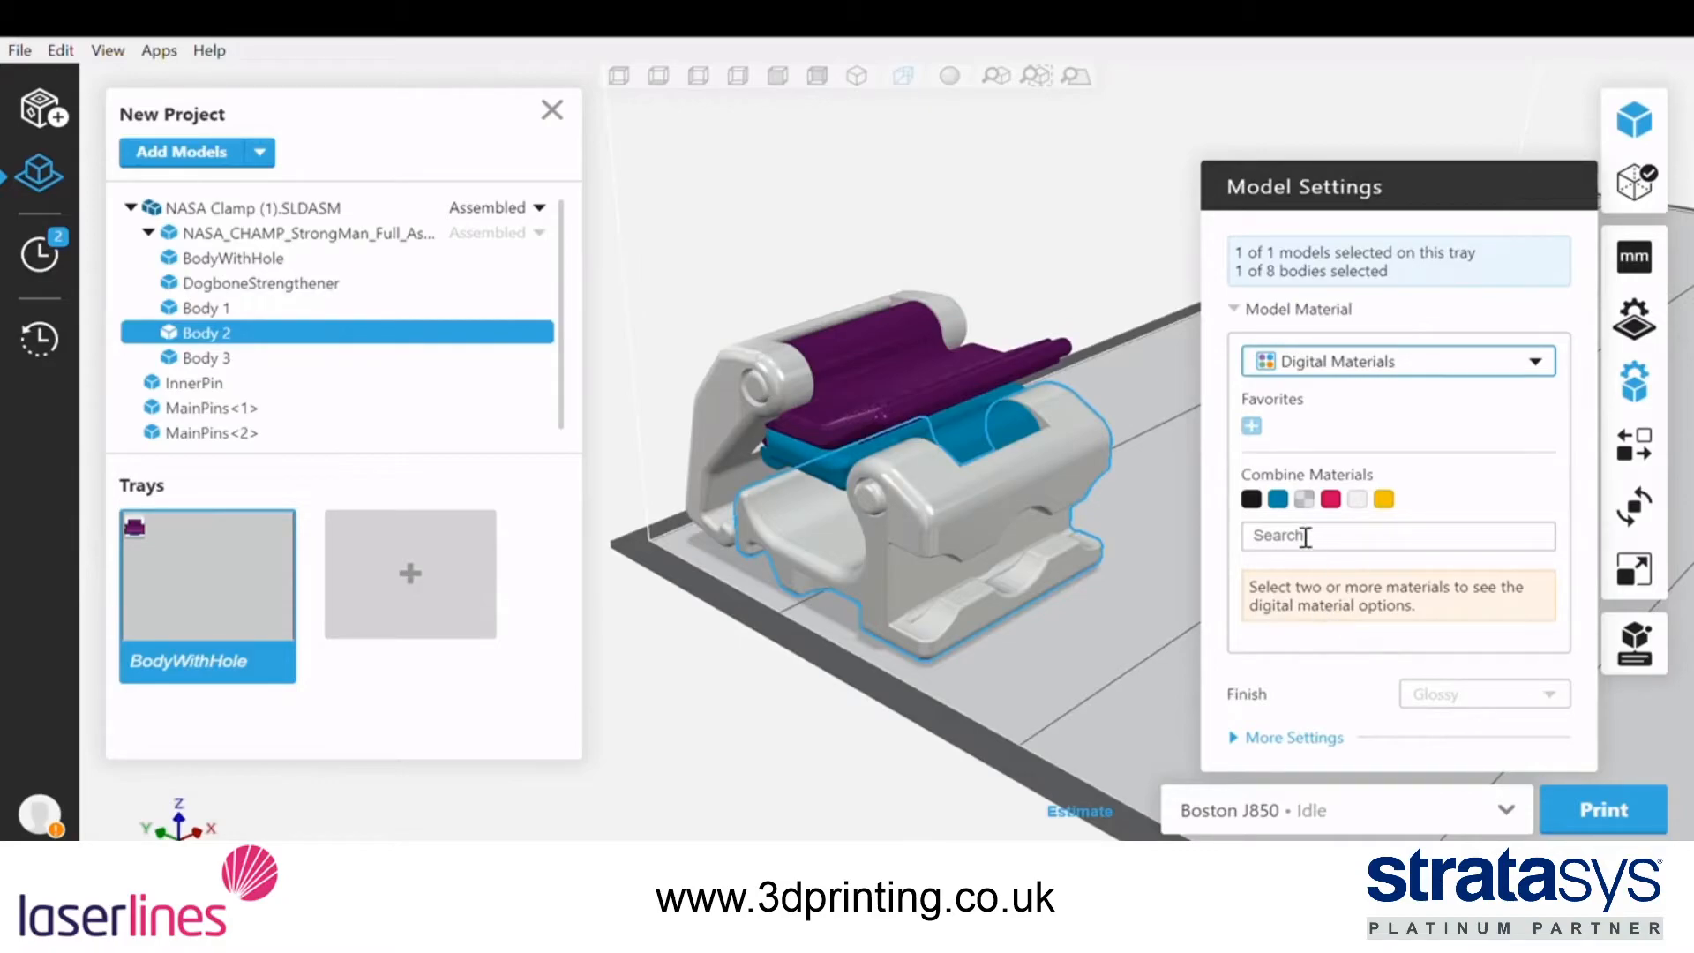
left_click(1284, 503)
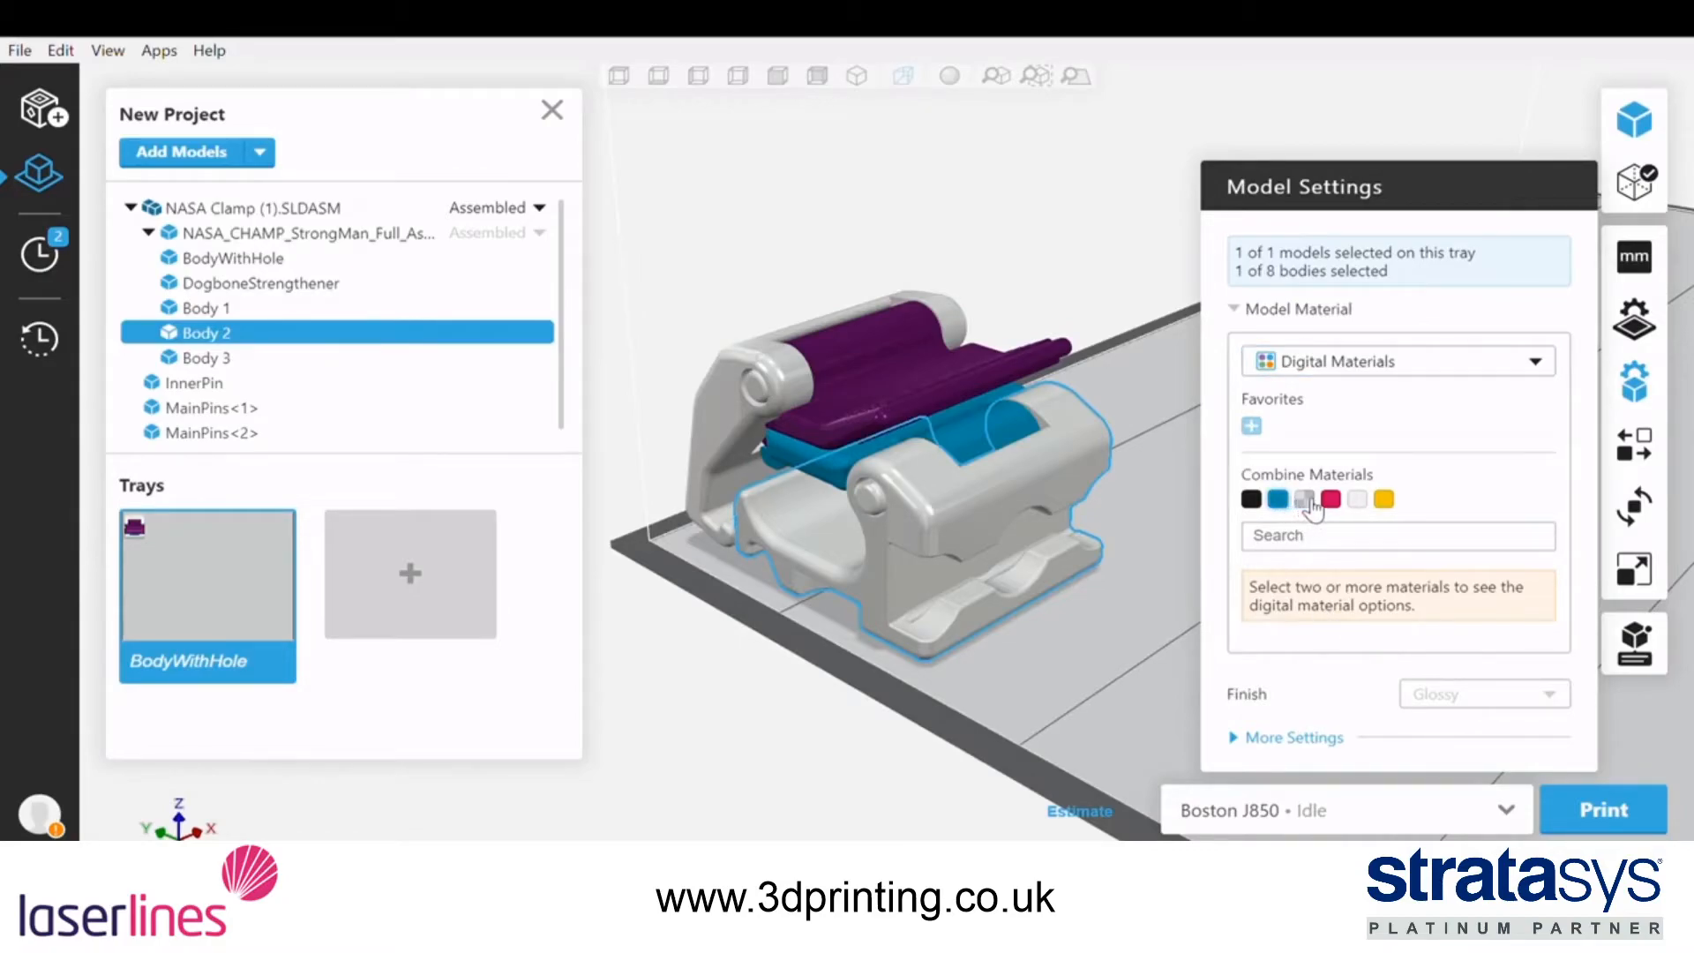
left_click(1300, 501)
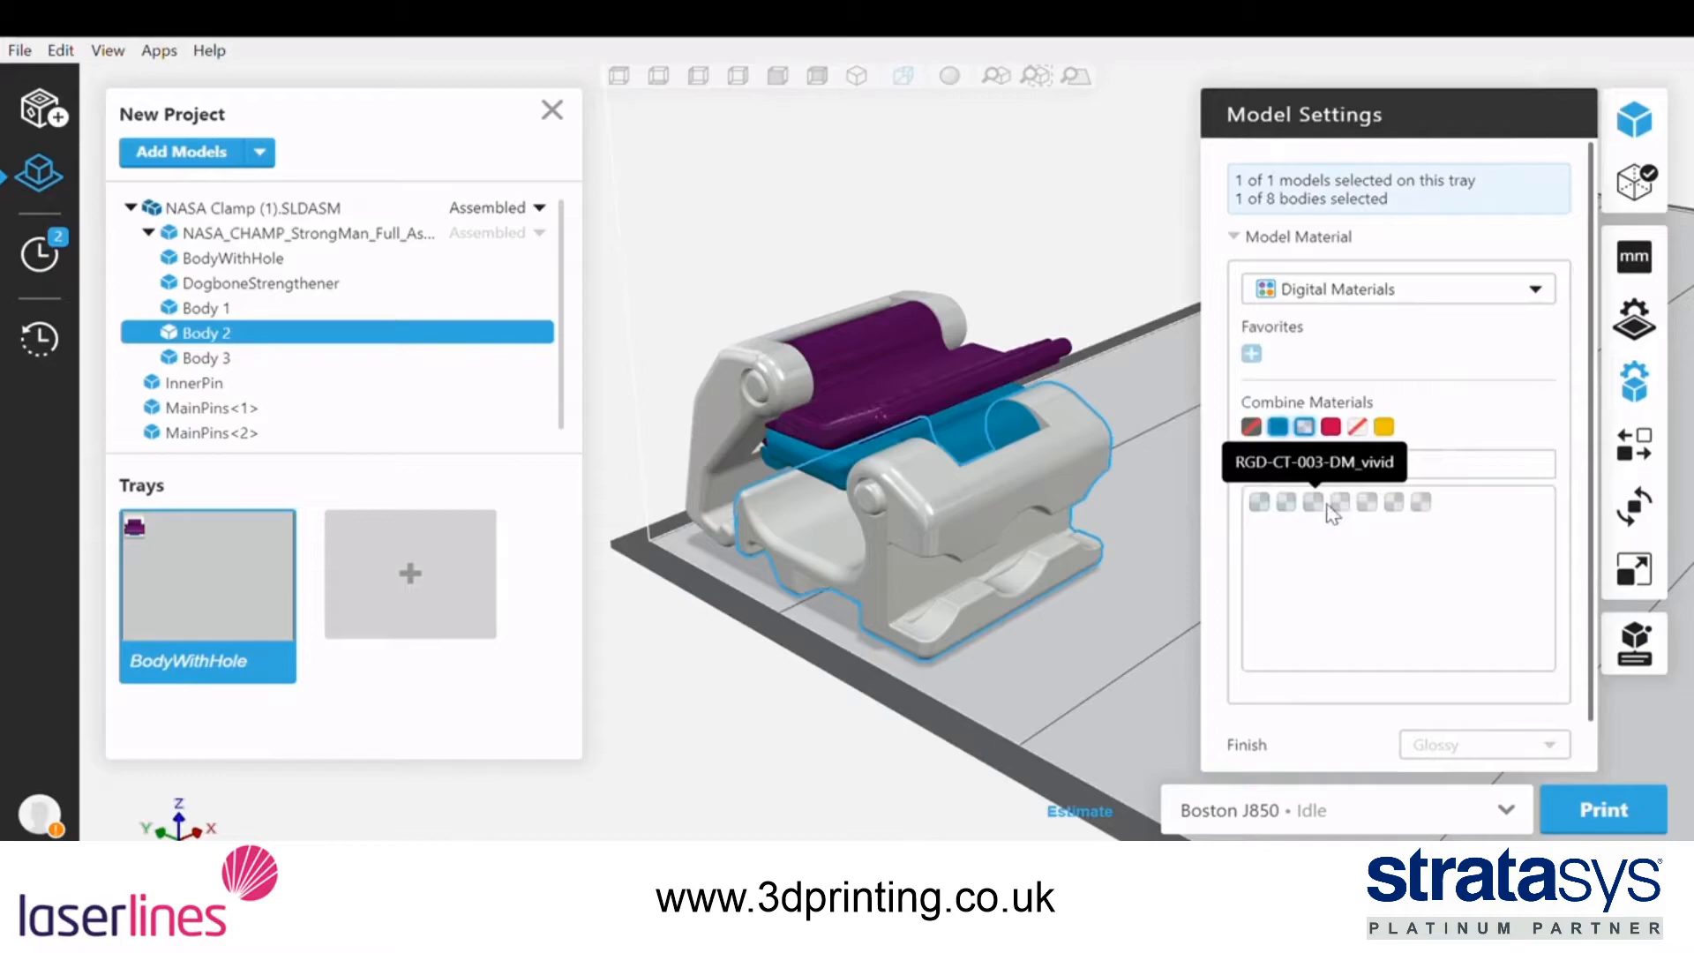
left_click(1304, 428)
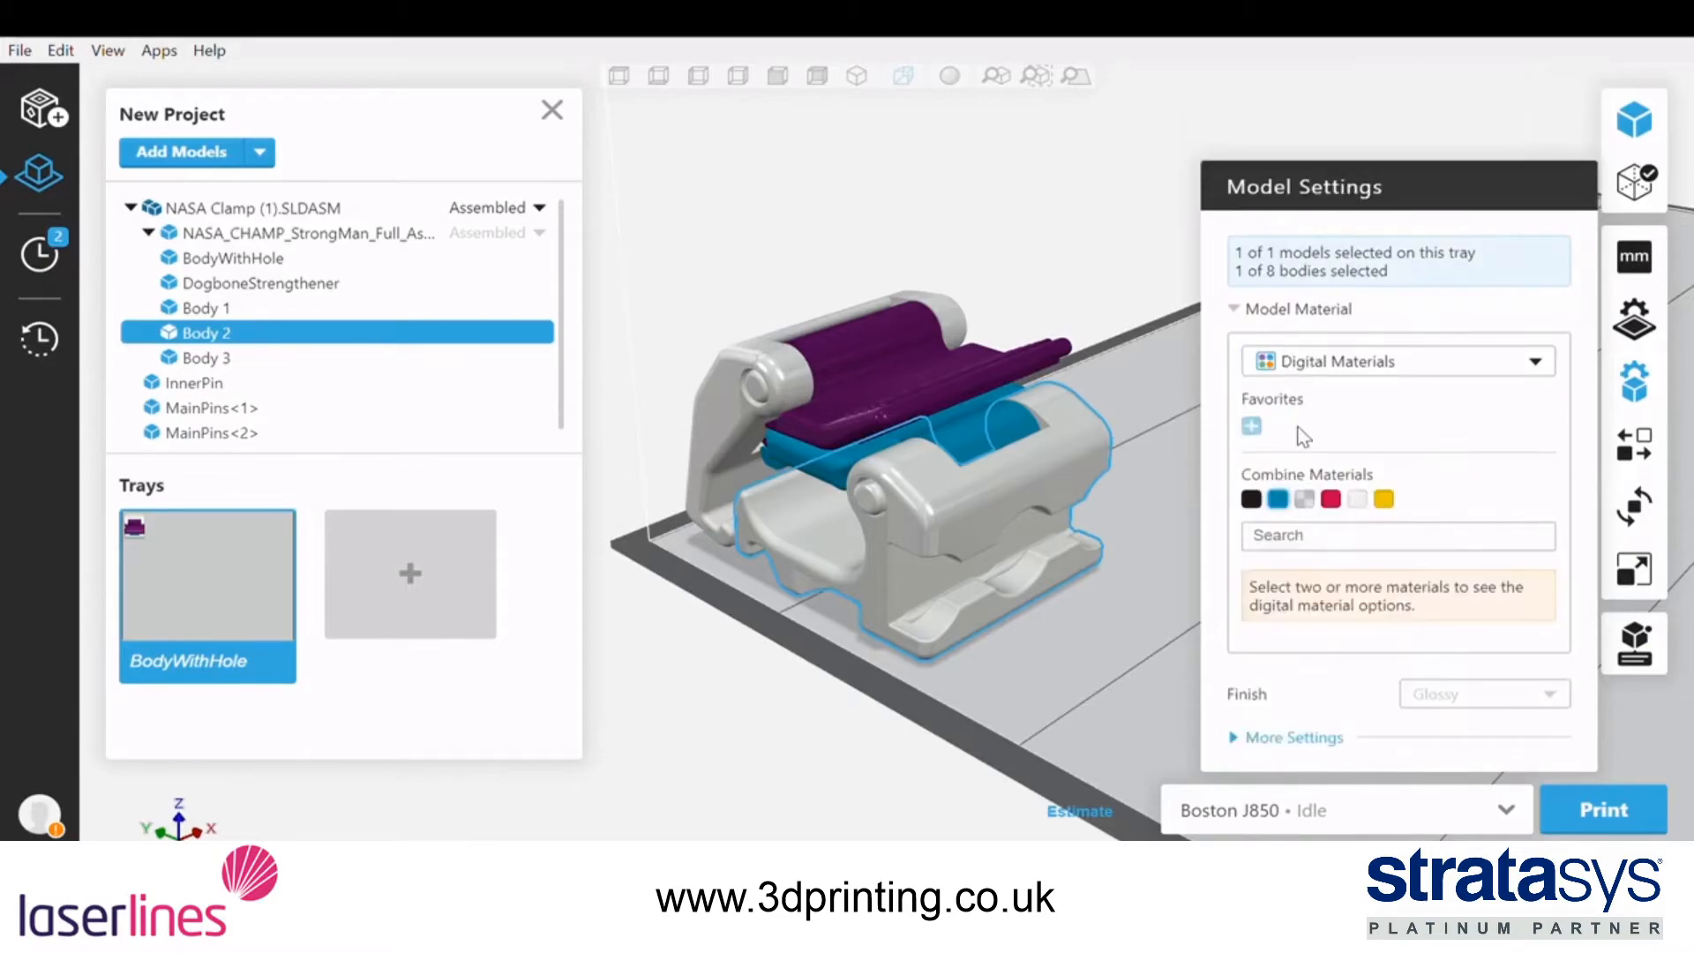
Combine only VeroMagenta-V and VeroYellow-V, assign RGD-MY-004-DM_vivid to Body 2, and add it to the favorites
left_click(1331, 501)
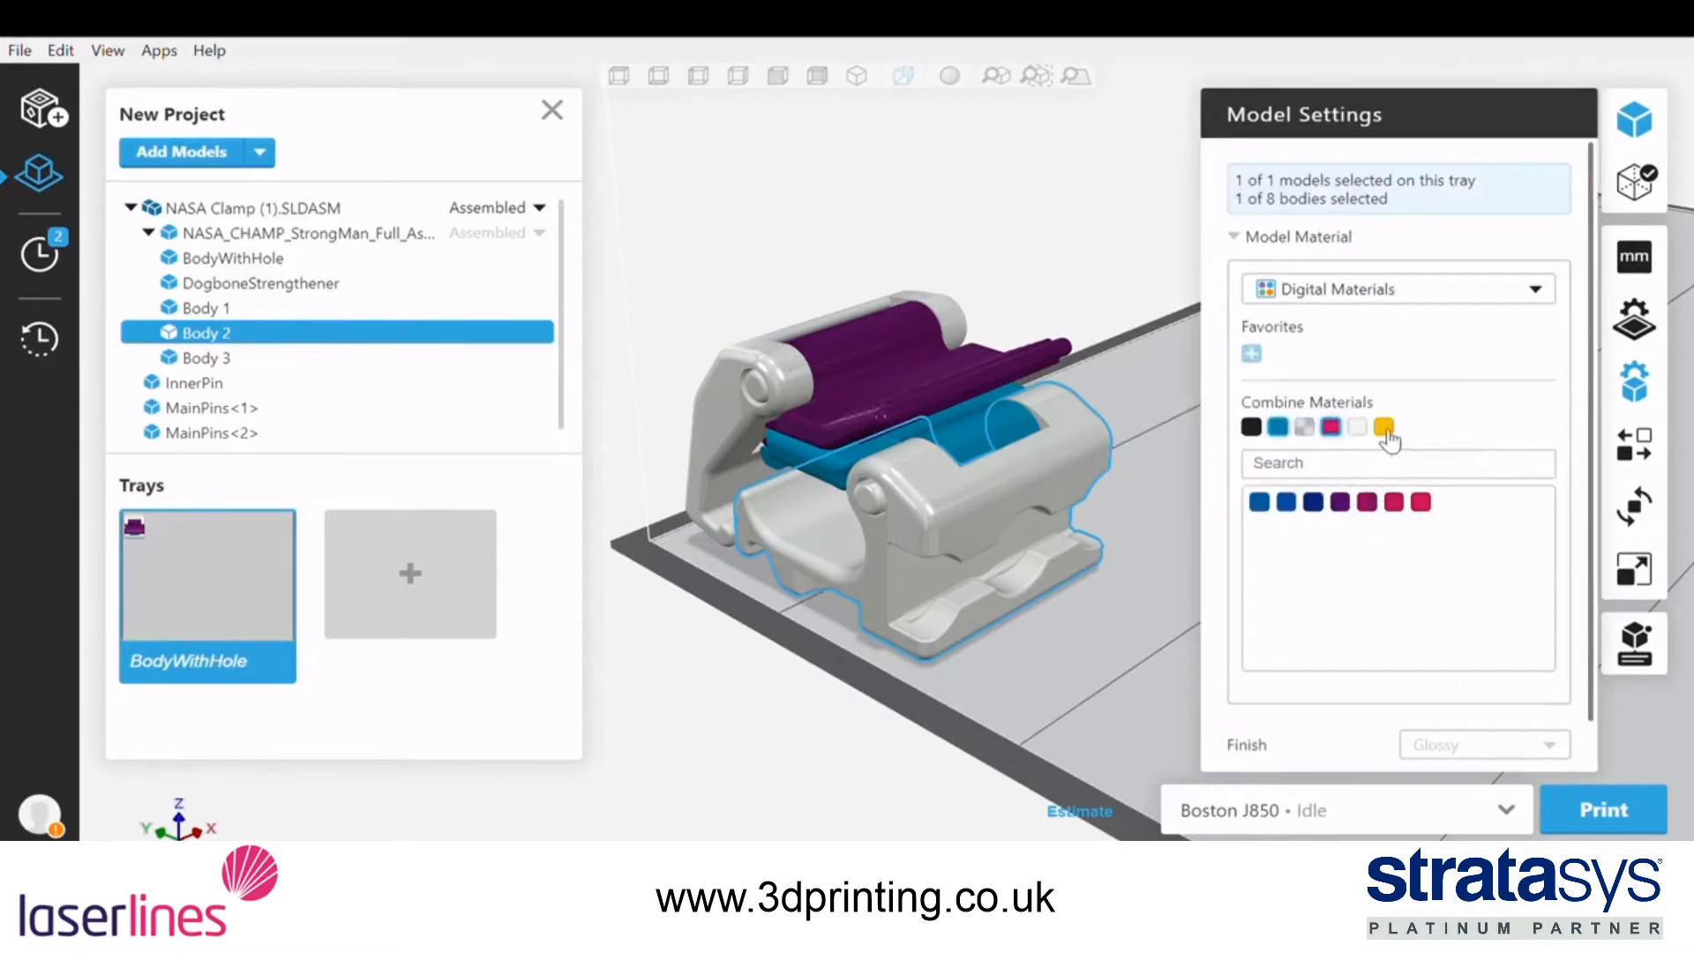
left_click(1383, 427)
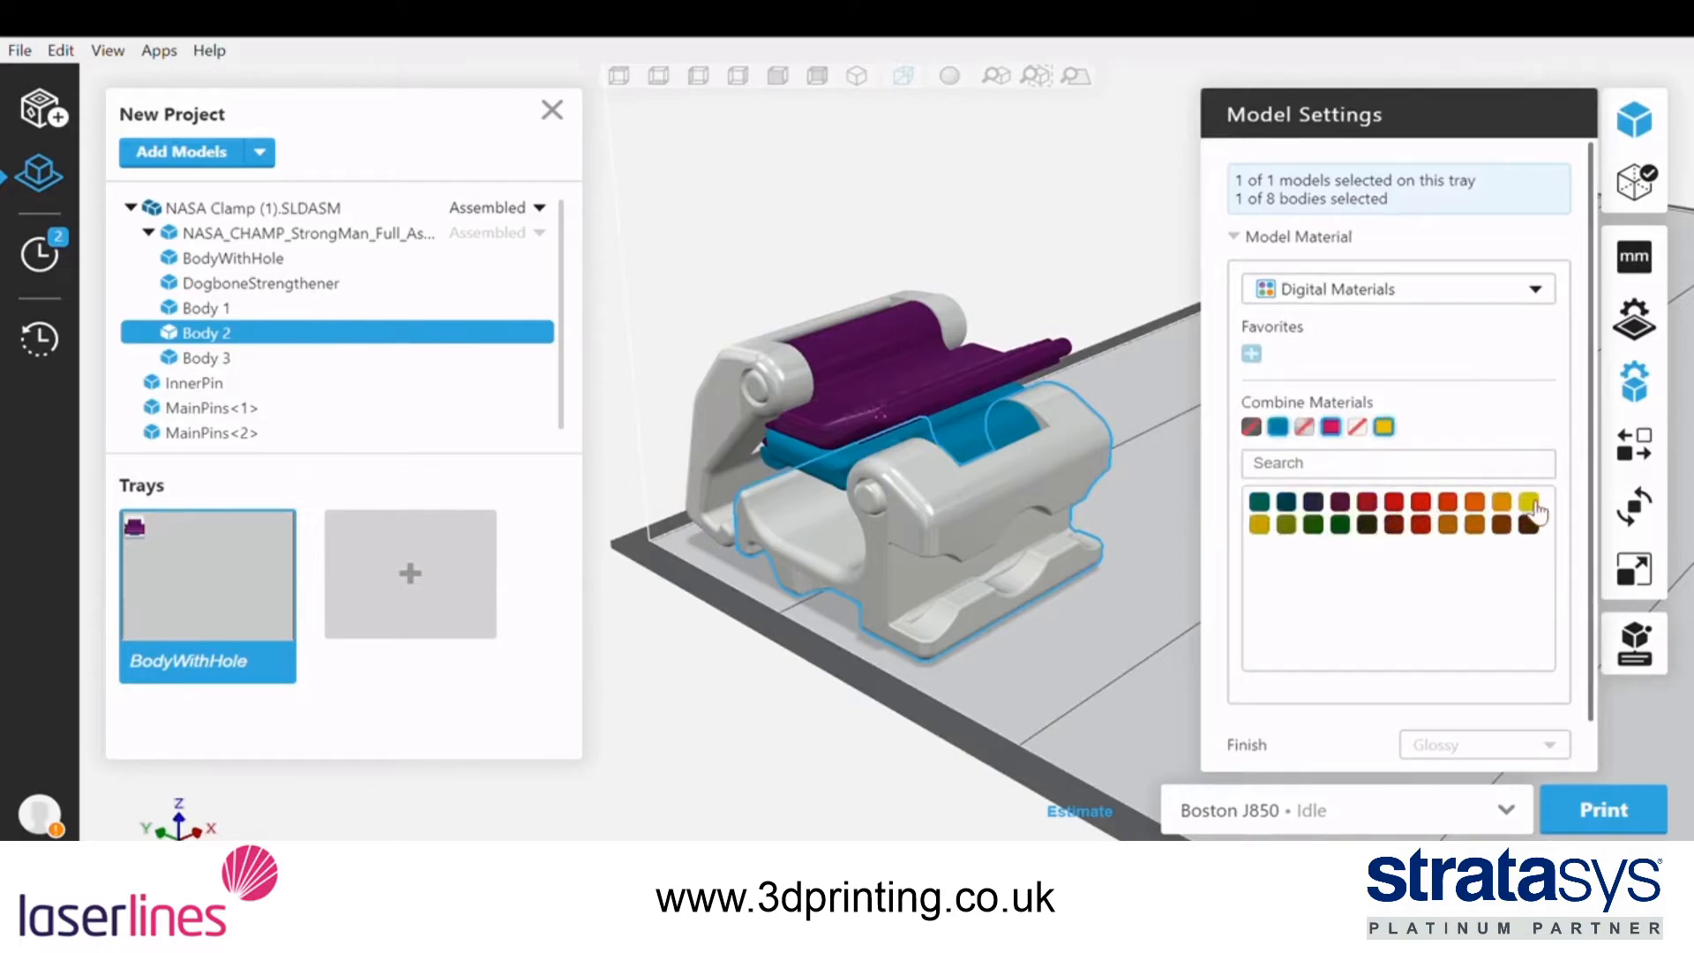
left_click(1462, 505)
left_click(1279, 428)
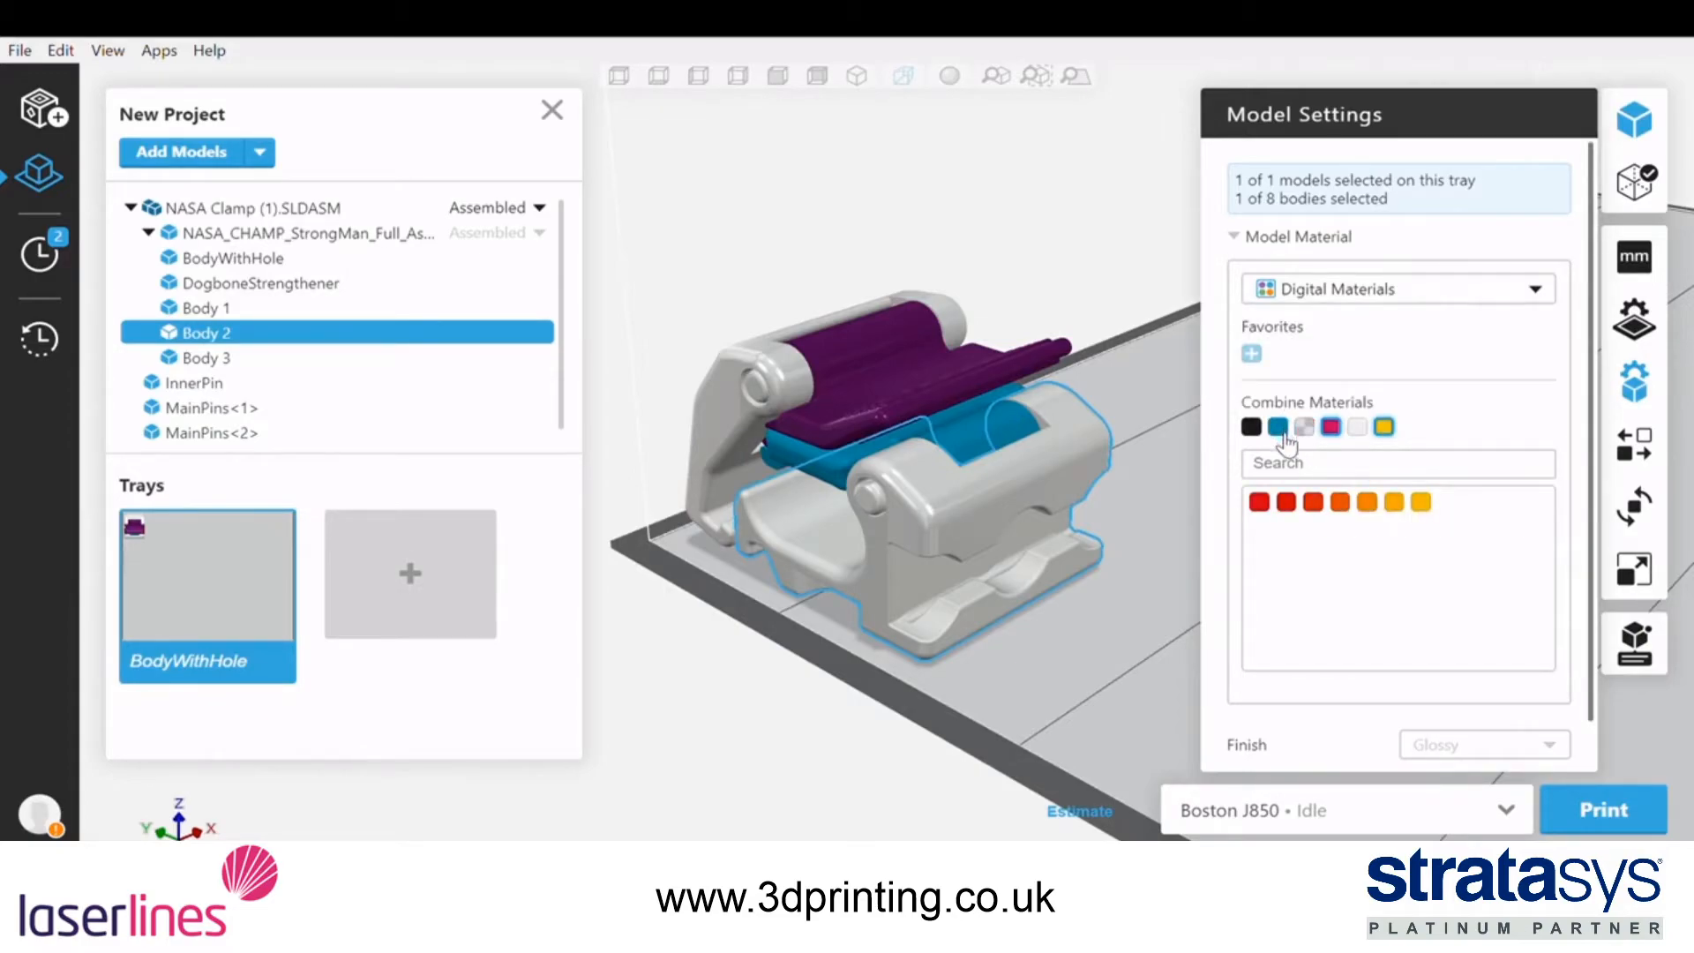
left_click(1340, 501)
left_click(1251, 353)
Define a CMYK Input mix for Body 2 with C, M, Y, K and W each at 20 percent
left_click(1394, 296)
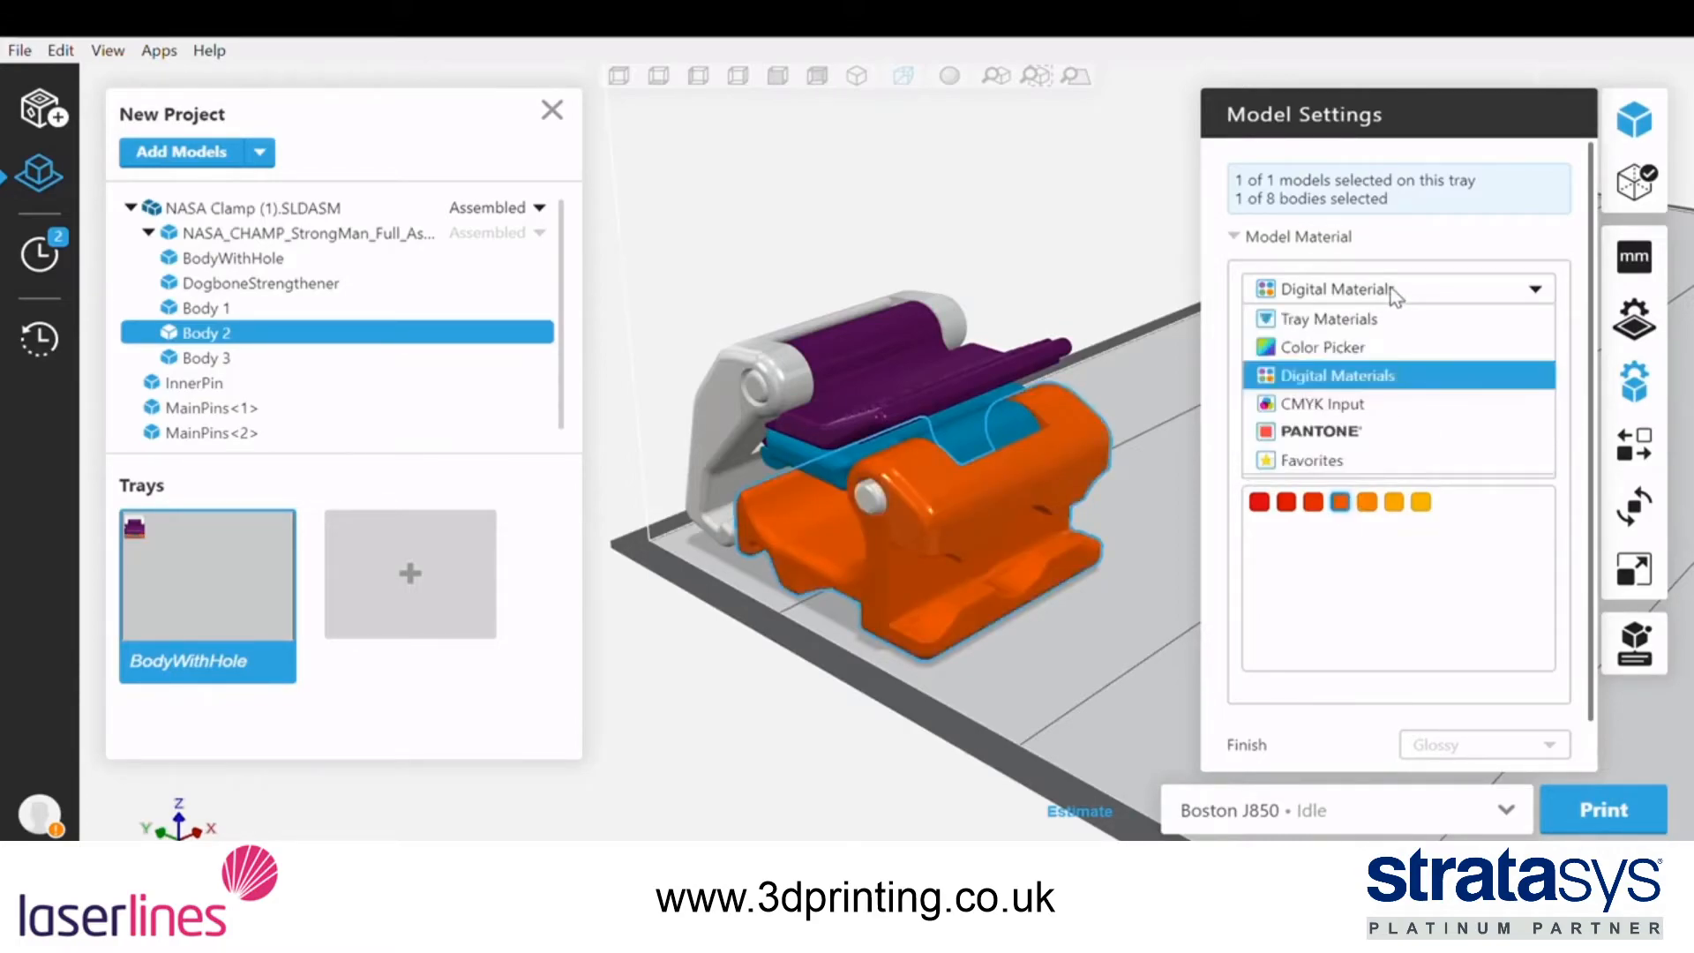
left_click(1376, 405)
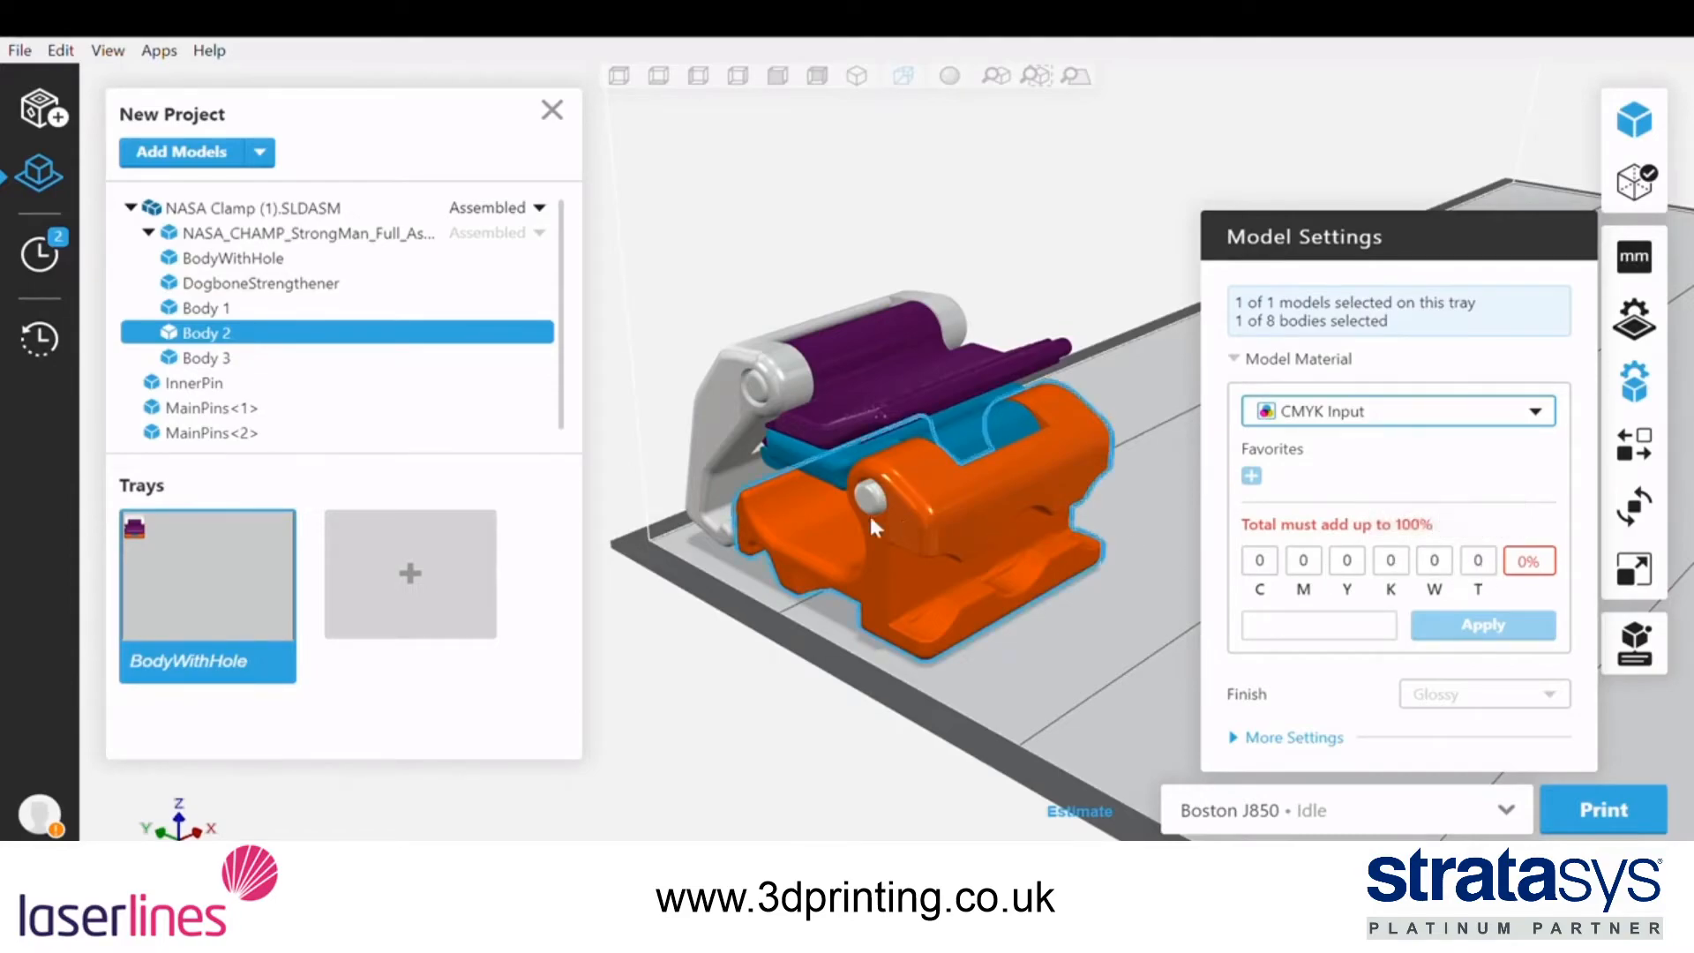
left_click(1253, 561)
type("2")
left_click(1299, 562)
type("2")
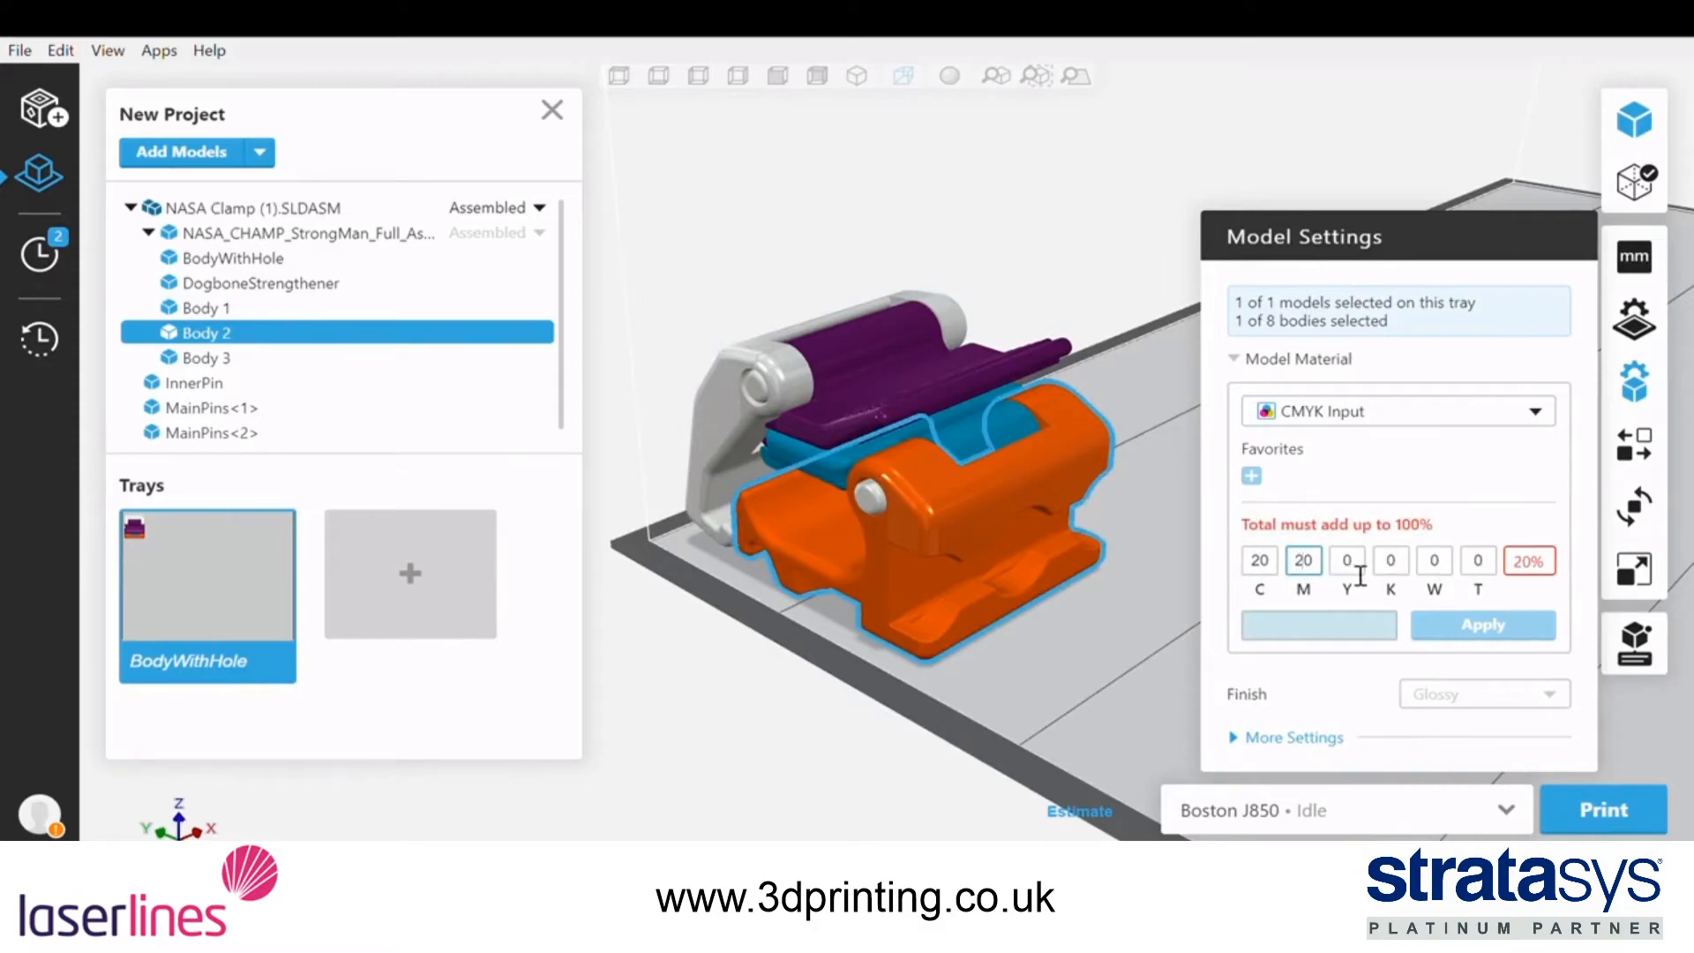
left_click(1346, 562)
type("2")
left_click(1389, 562)
type("2")
left_click(1433, 565)
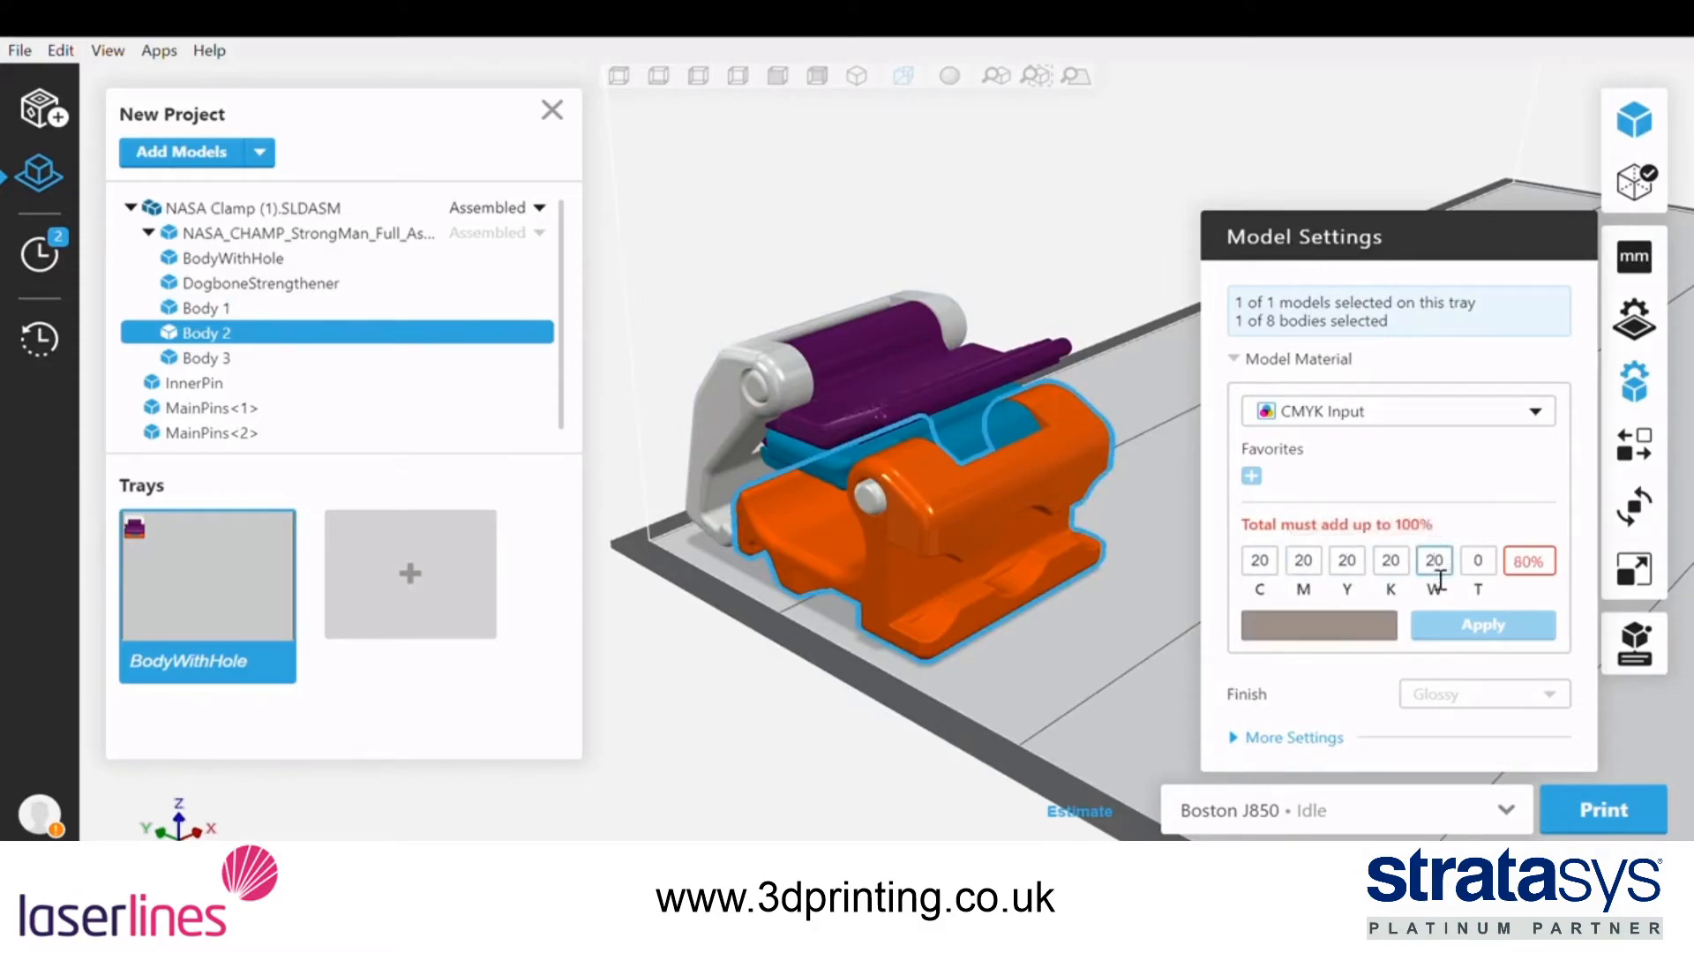
Apply the custom CMYK mix to Body 2 and add it to the favorites
left_click(1469, 628)
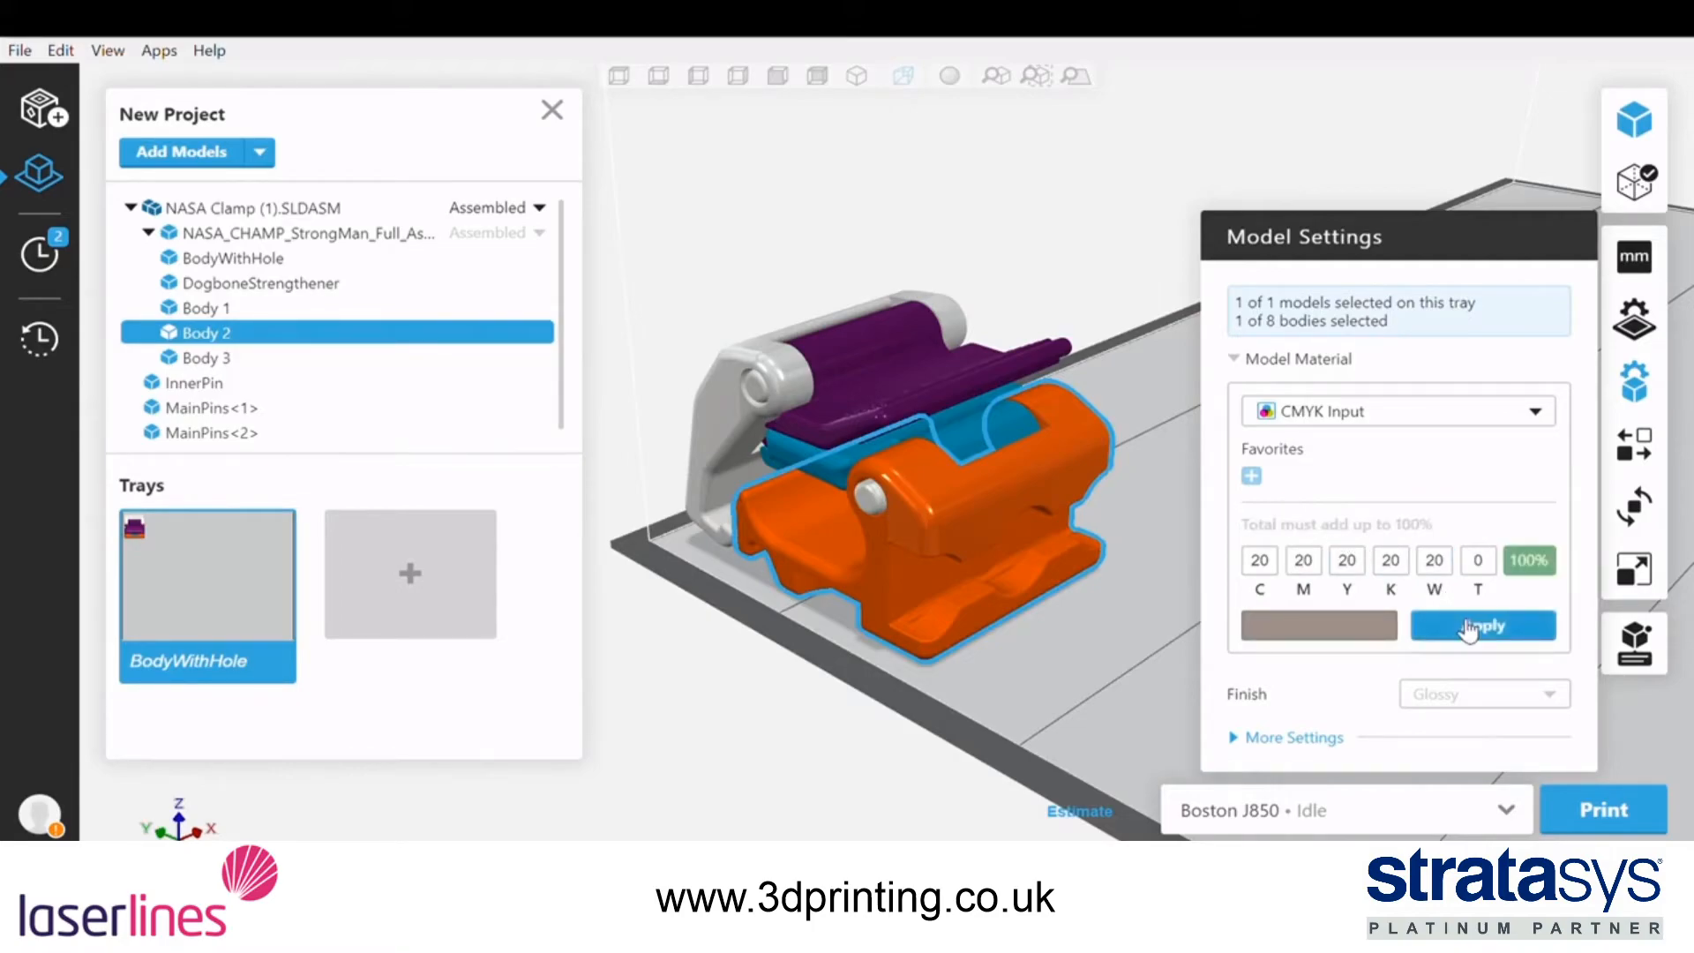
left_click(1468, 628)
left_click(1253, 476)
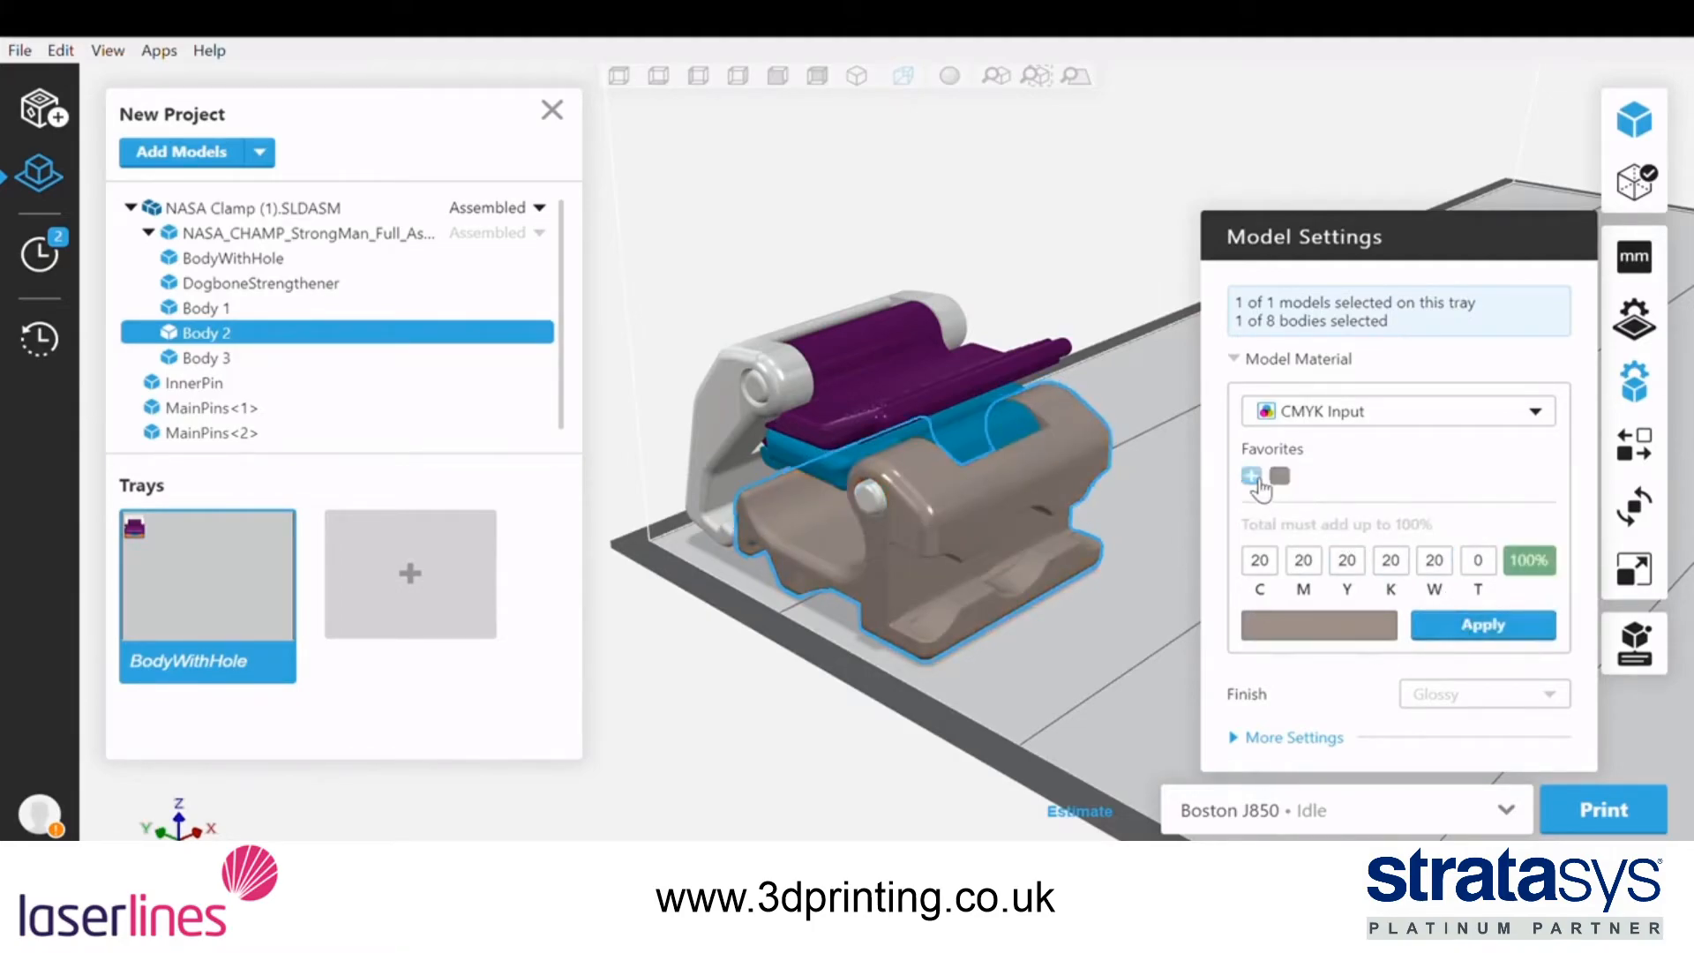
Switch Body 2's material source to PANTONE, assign PANTONE 801 C from PANTONE Solid Coated, and add it to the favorites
left_click(1347, 413)
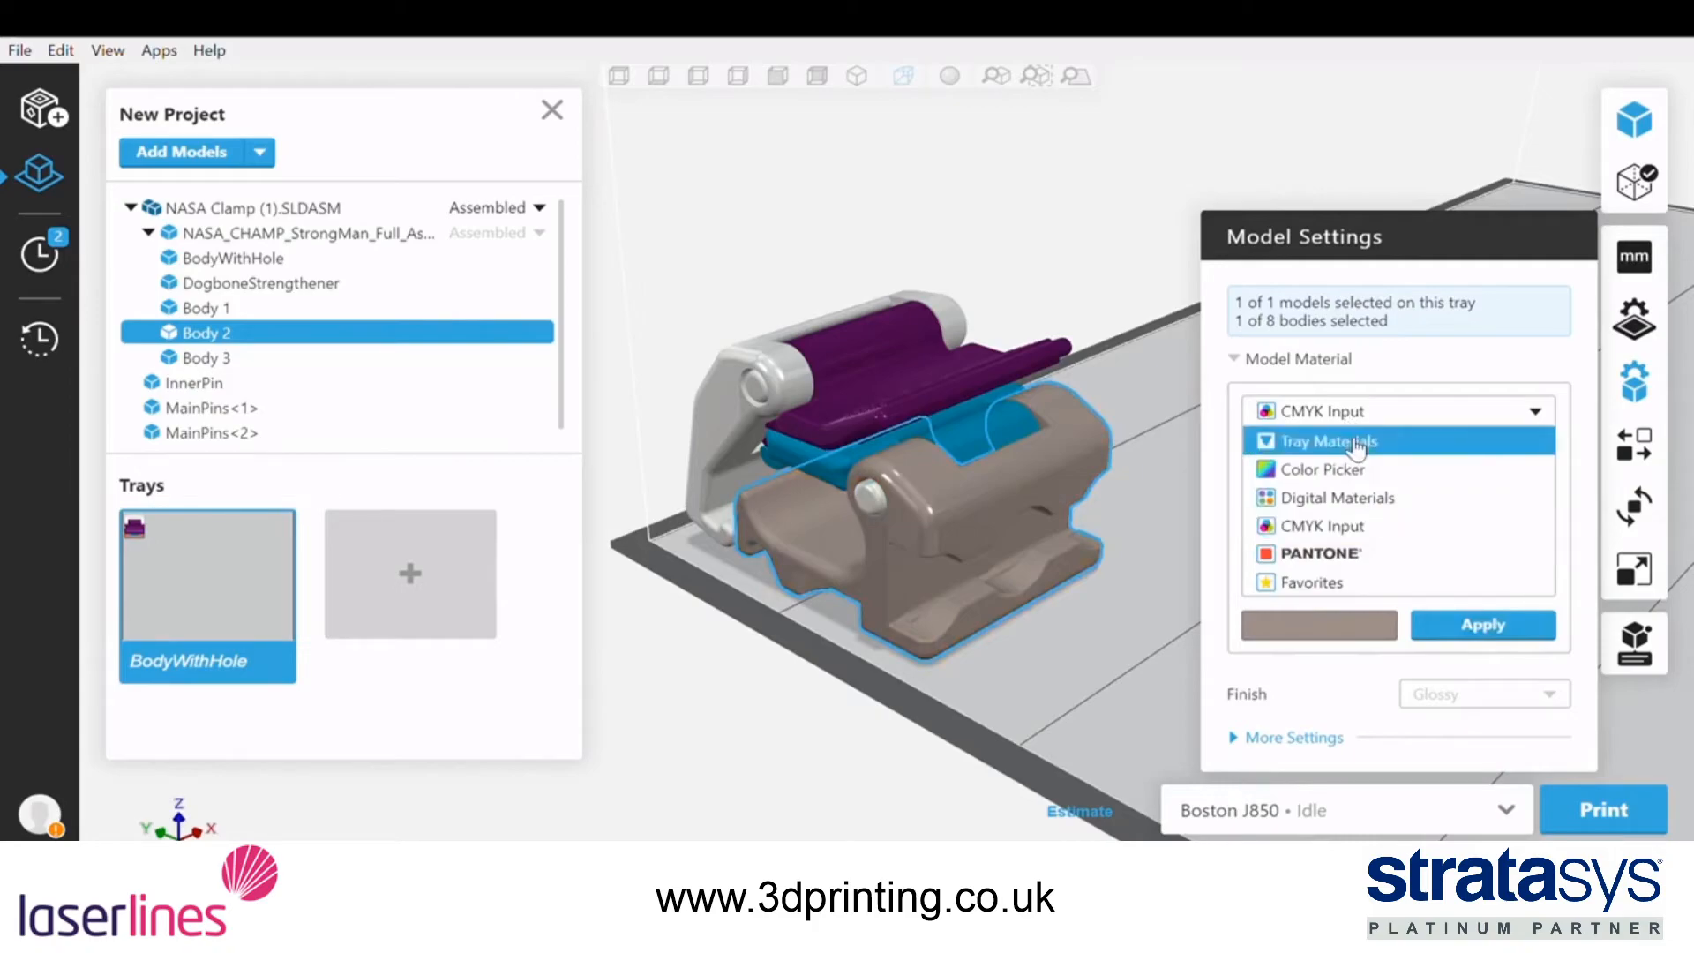
left_click(1347, 554)
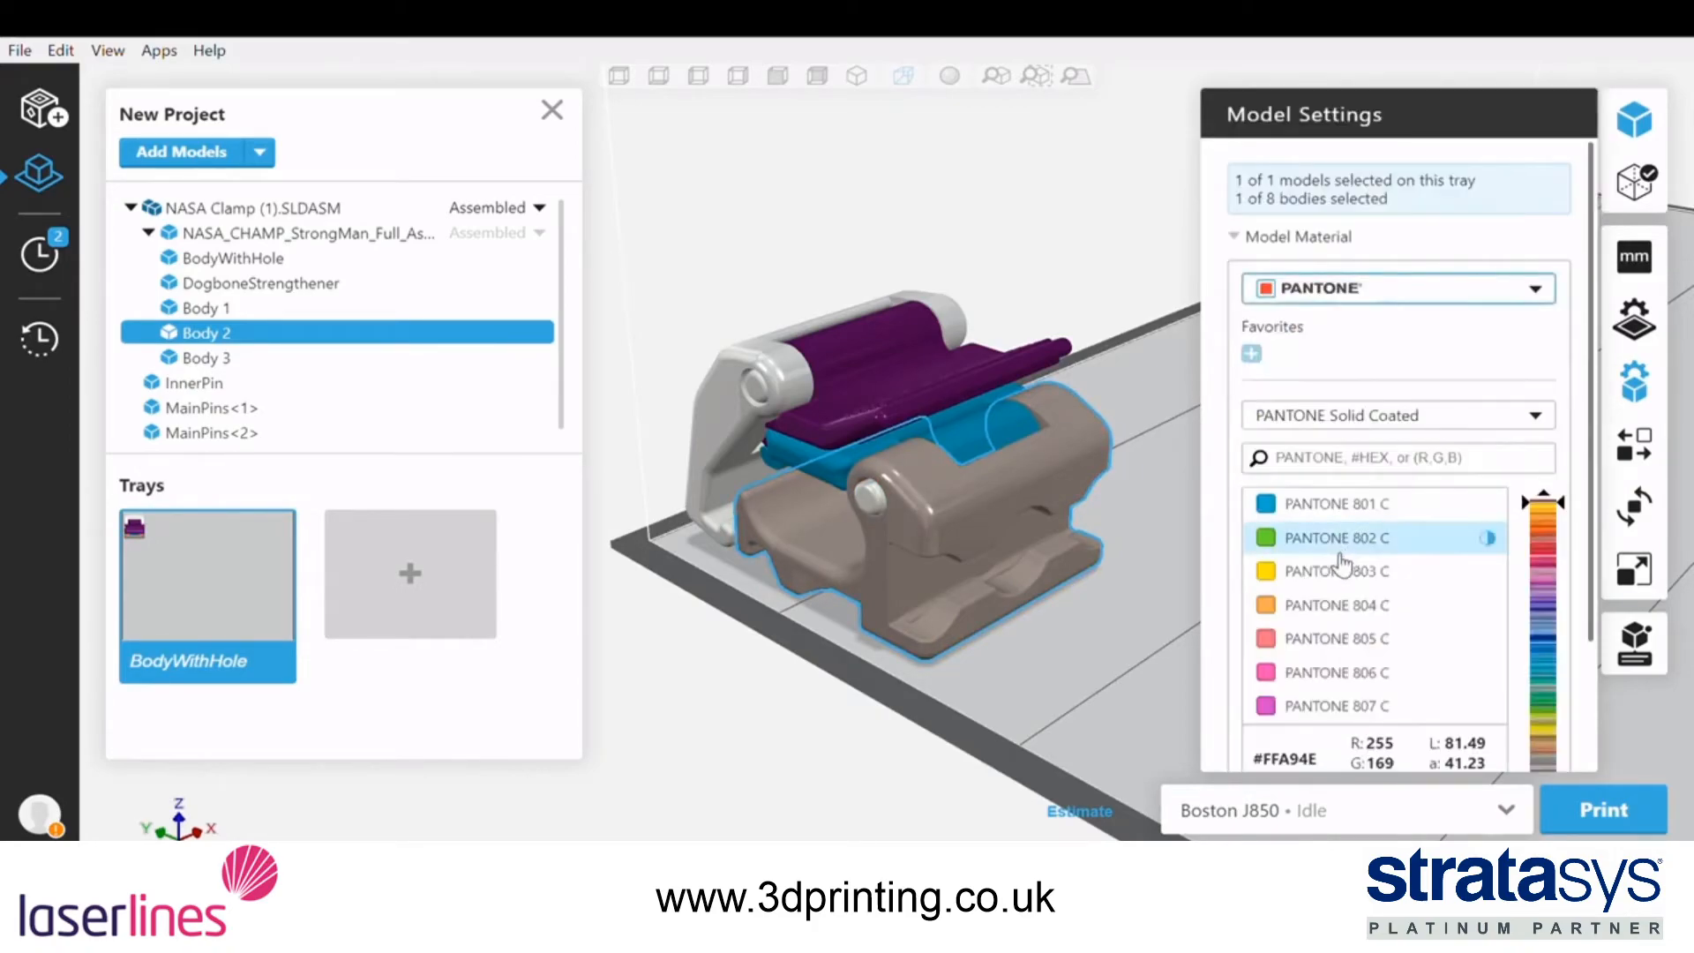
middle_click_drag(1132, 543, 1212, 506)
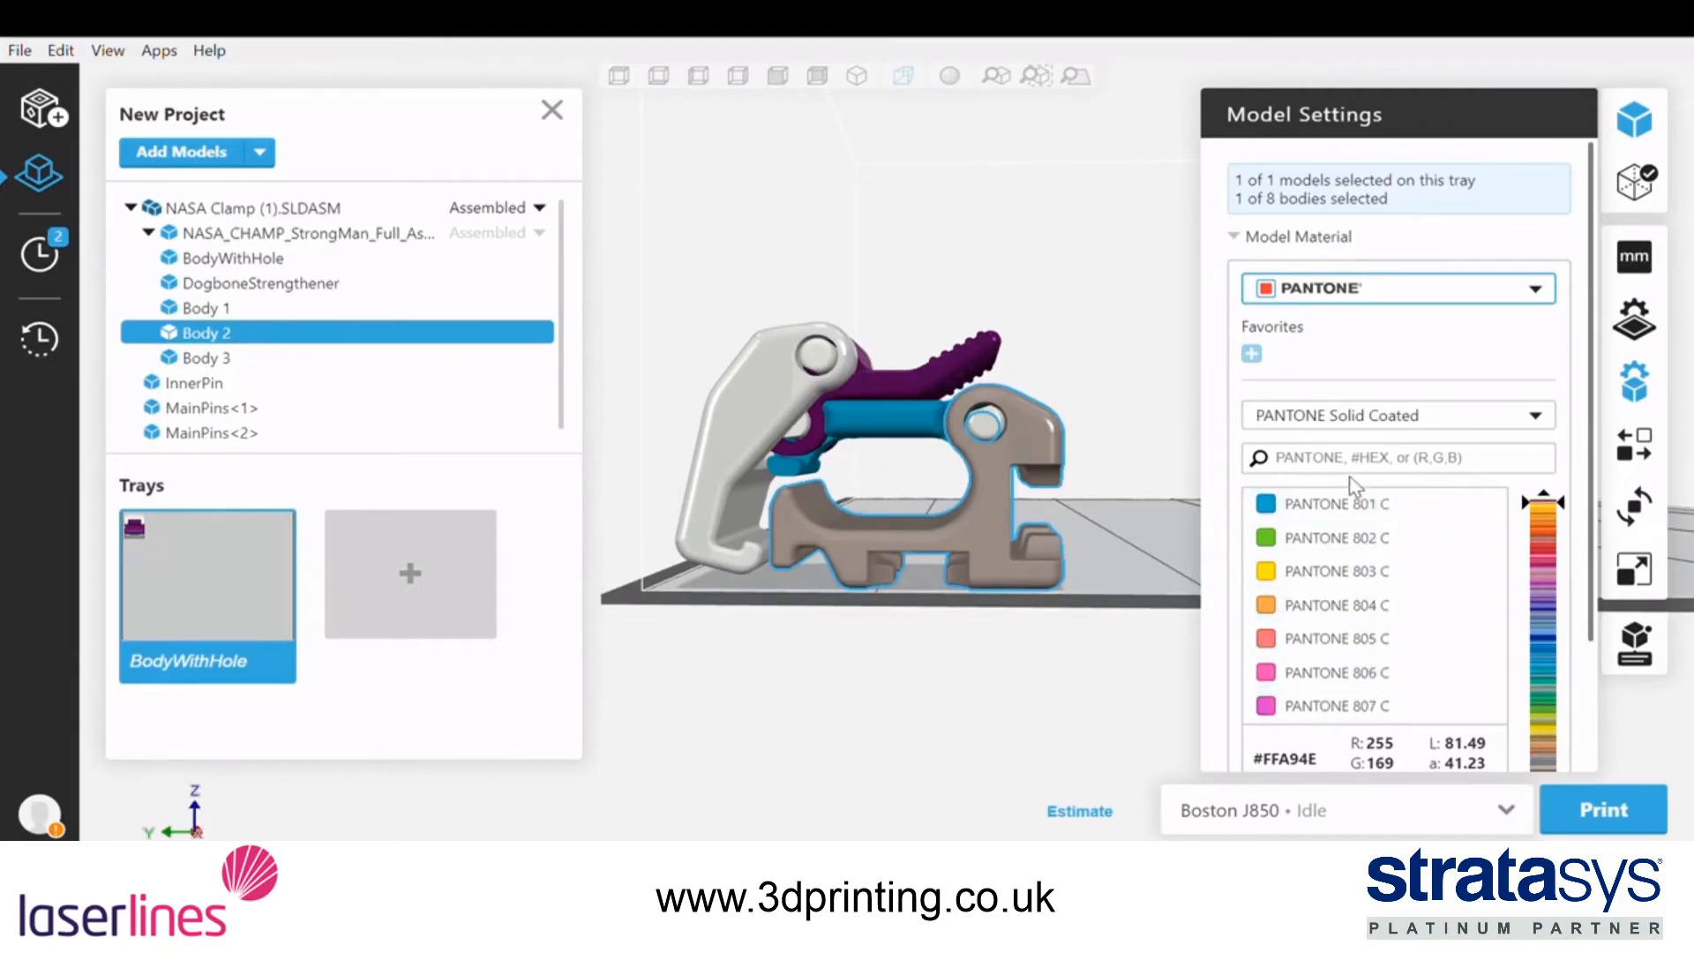
scroll(1517, 380, "down", 2)
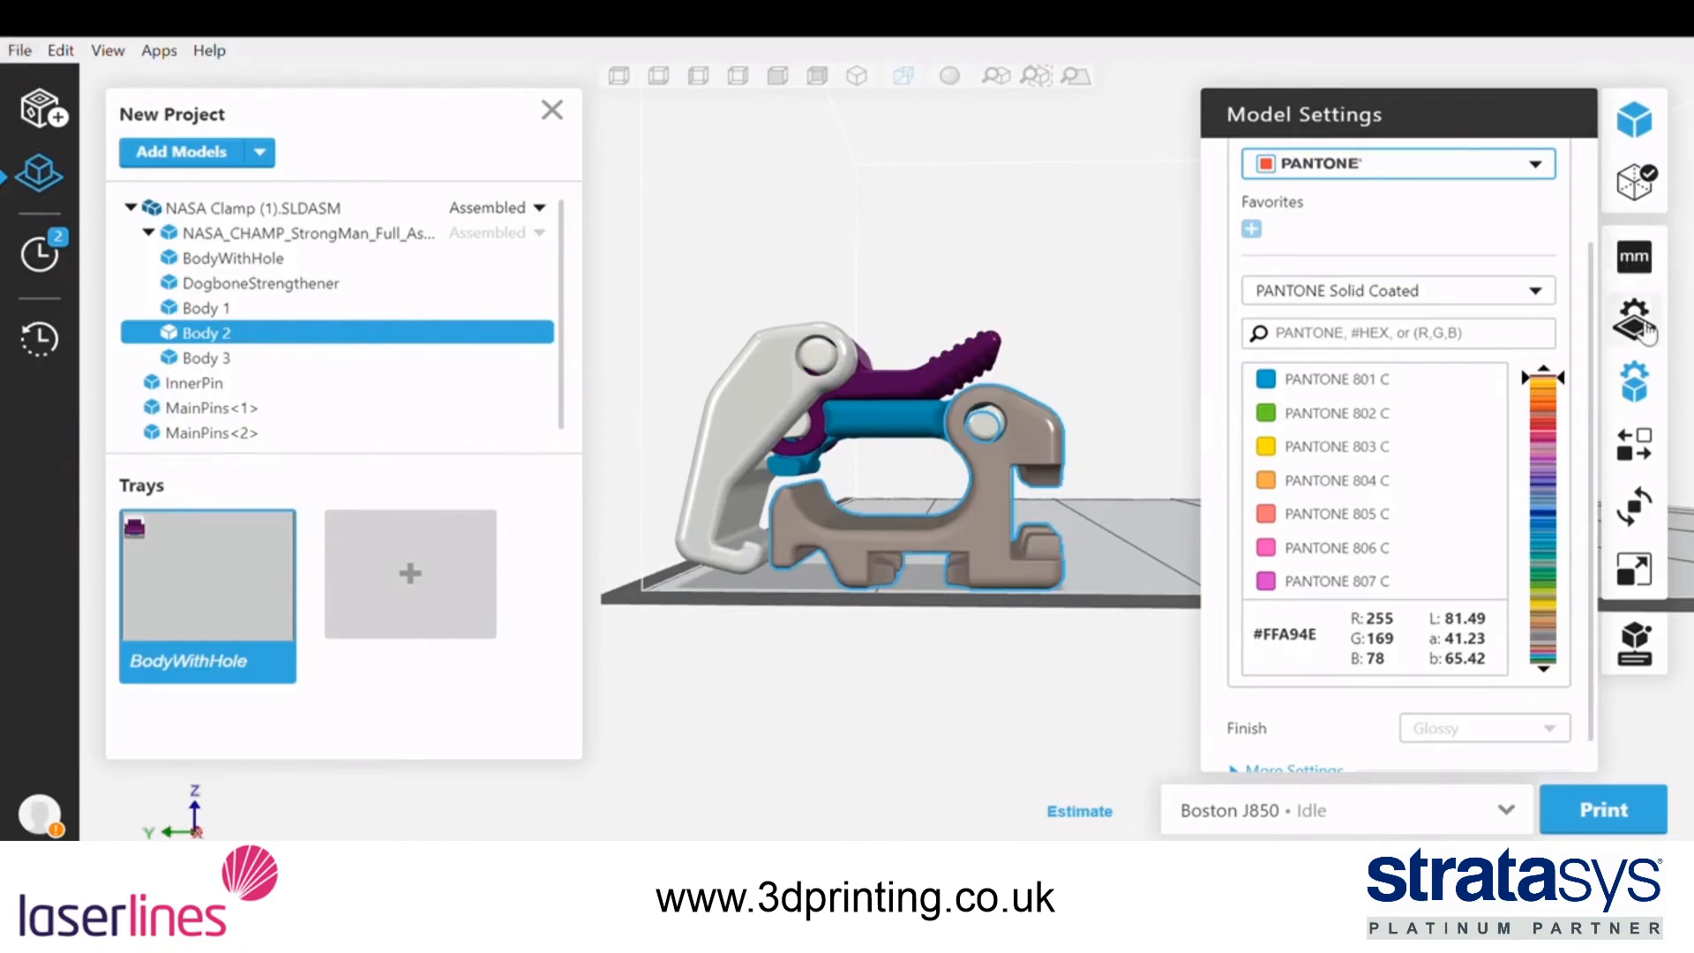
left_click_drag(1559, 379, 1555, 509)
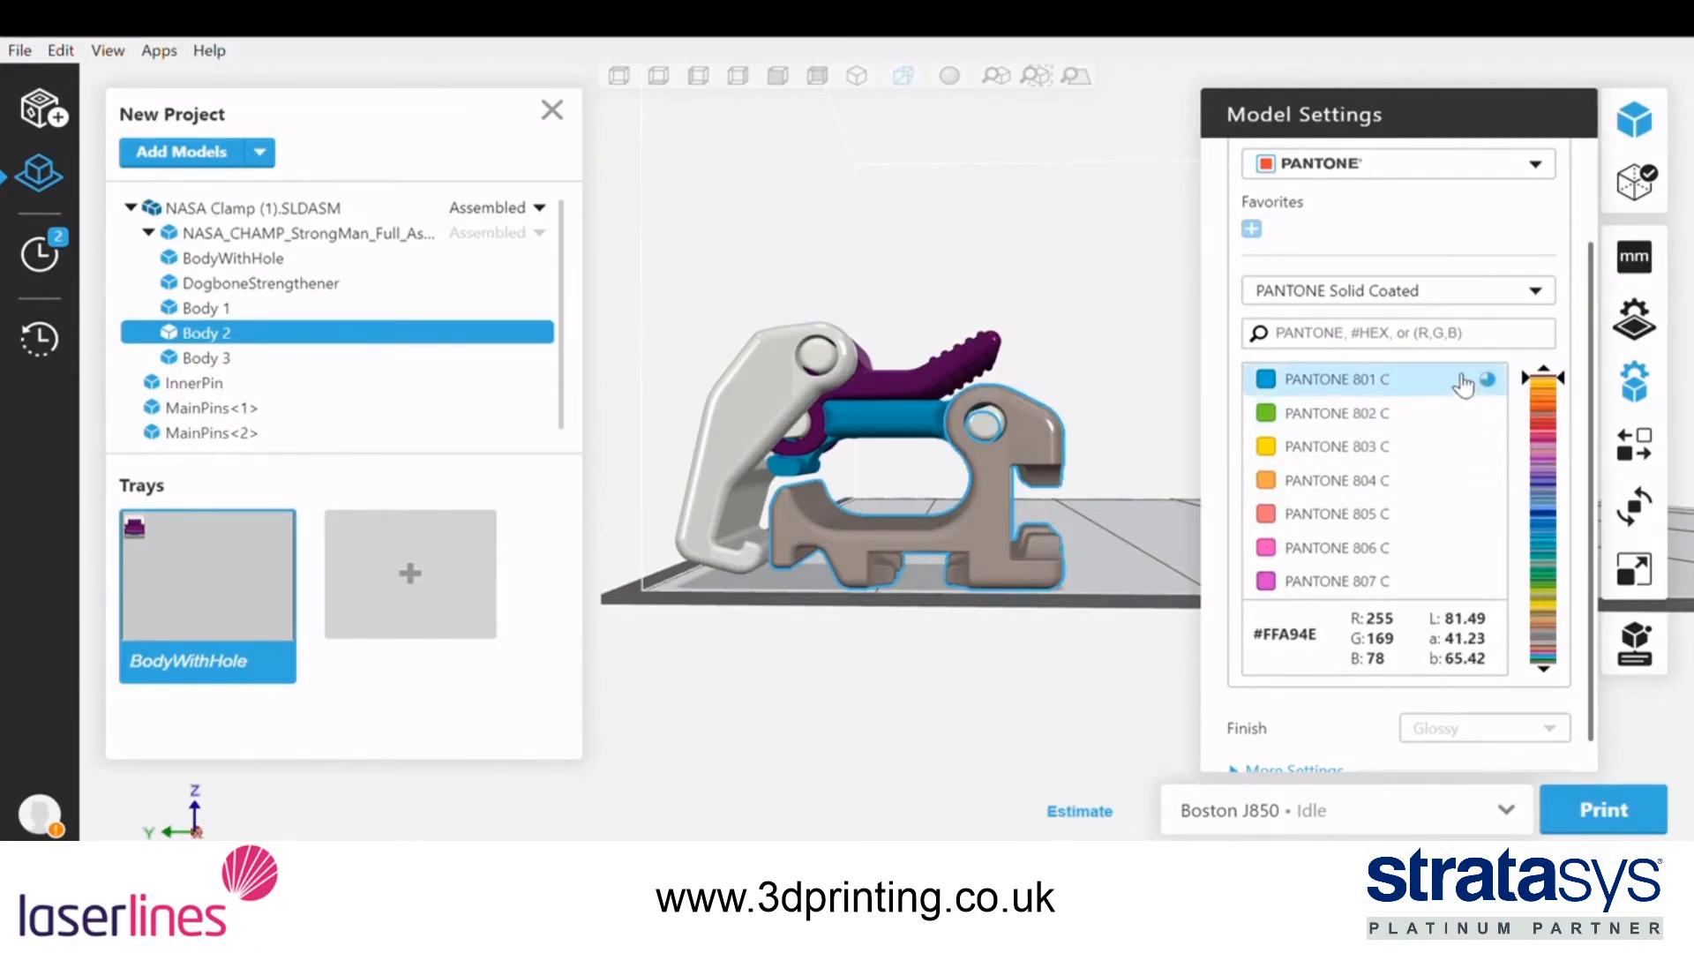
mouse_move(1495, 388)
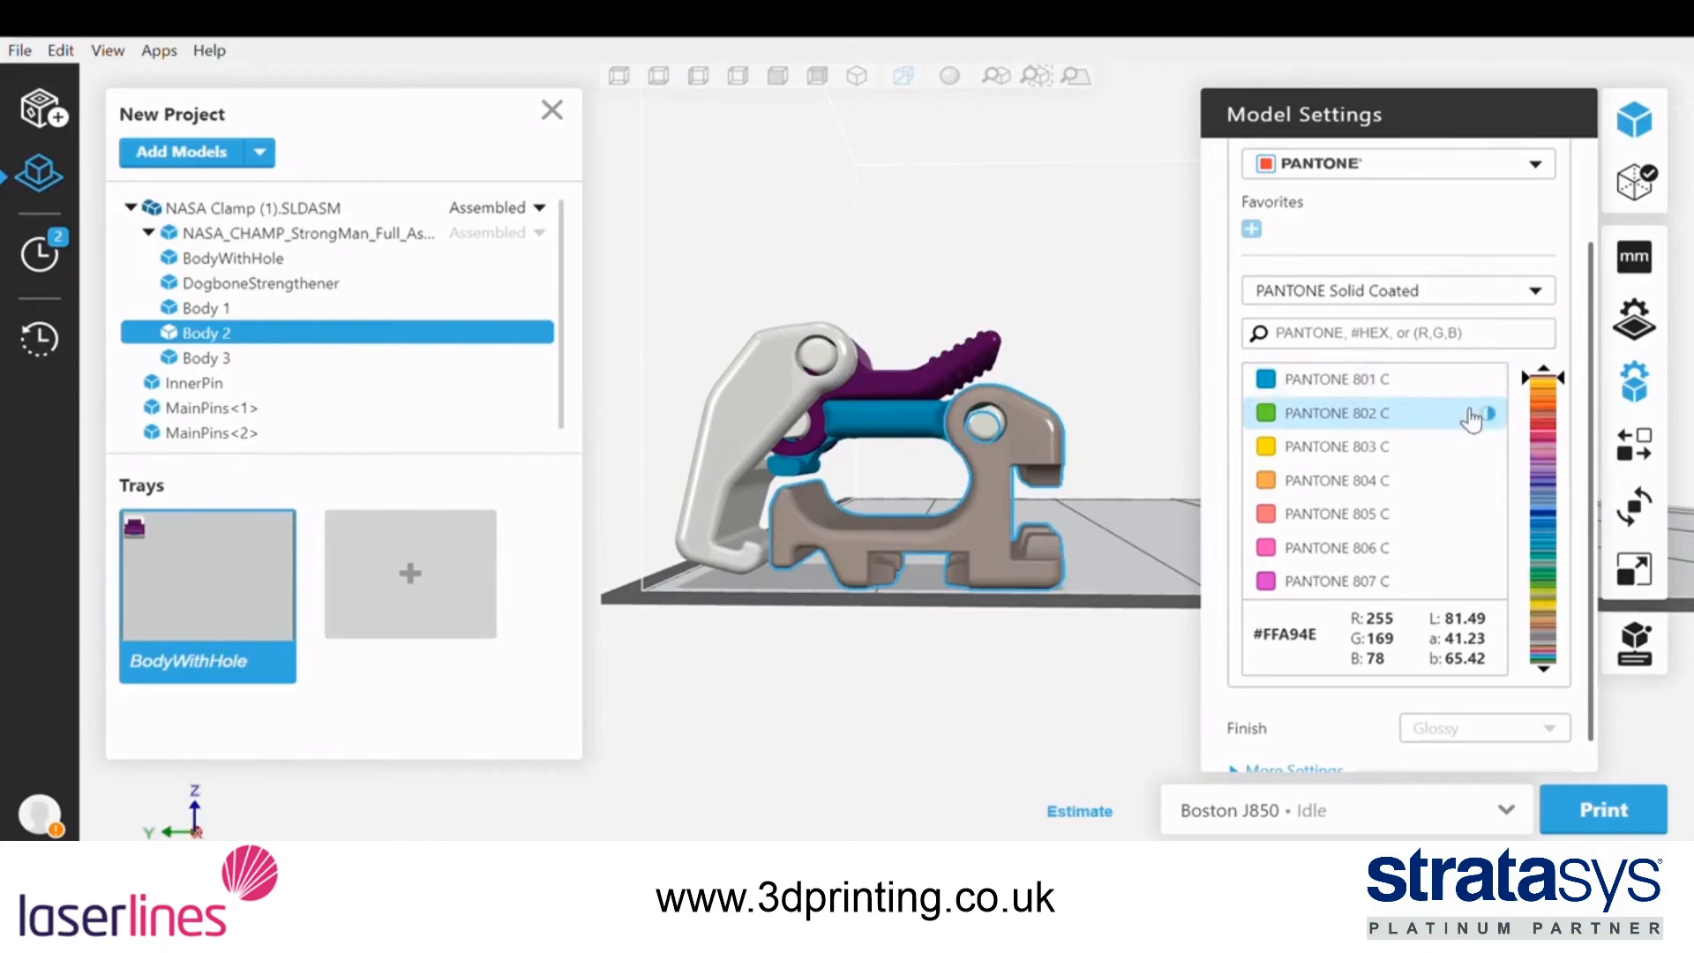
mouse_move(1493, 420)
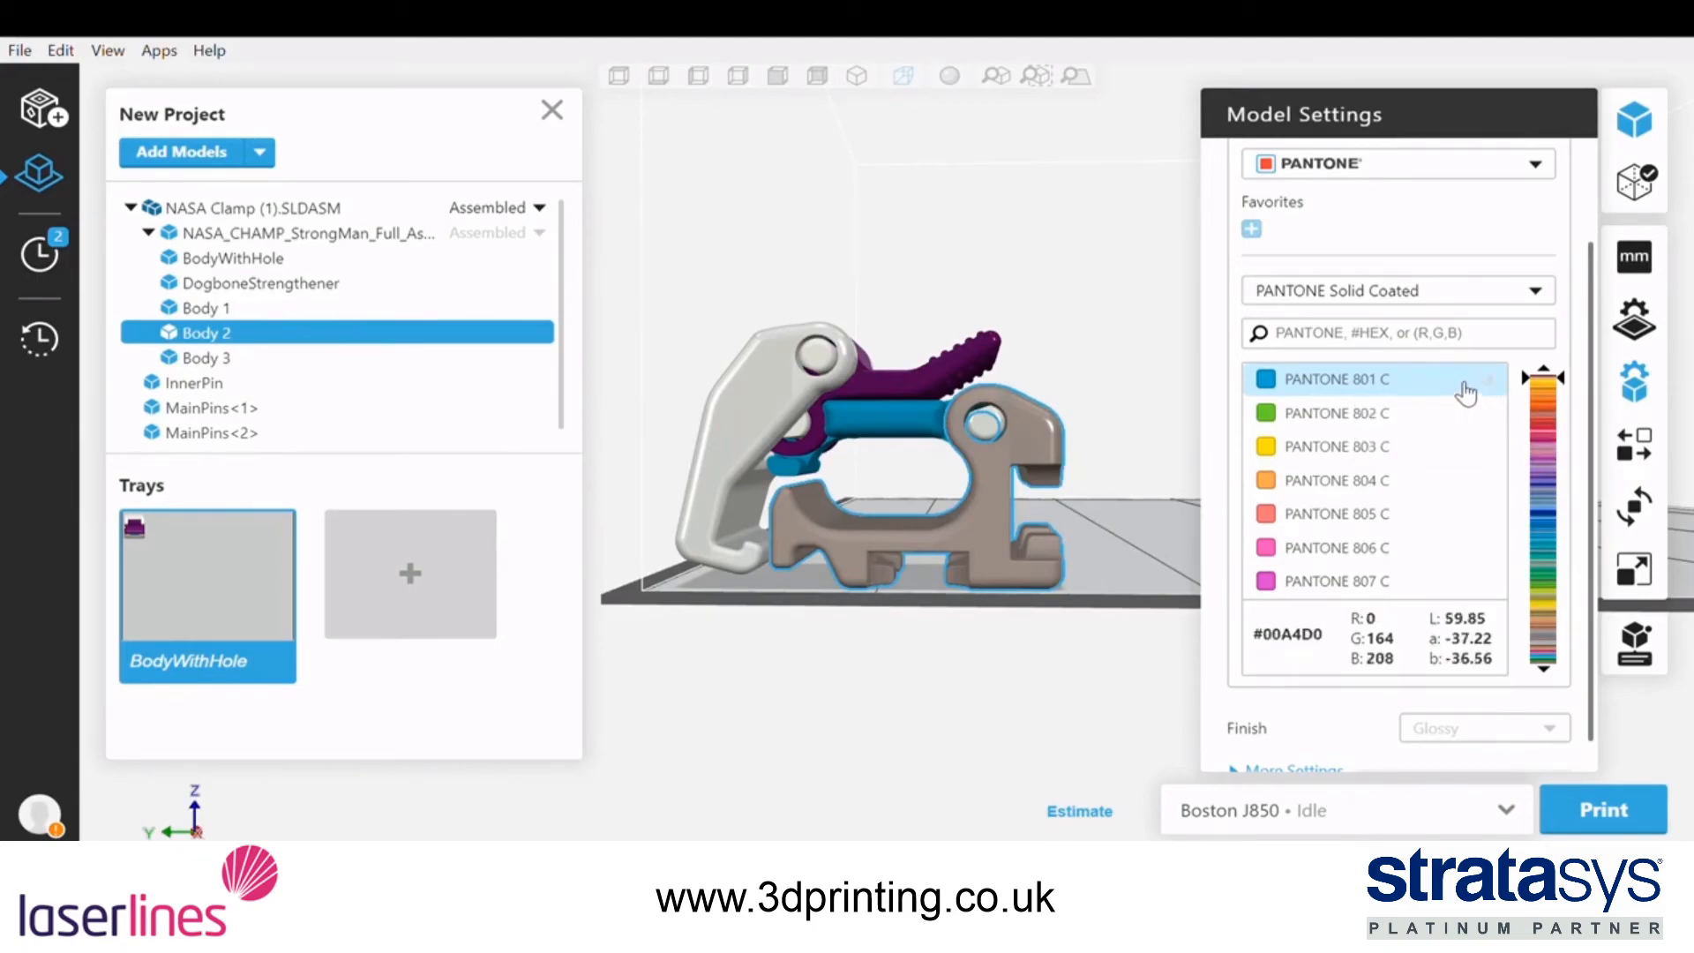
left_click(1460, 389)
left_click(1253, 230)
Switch the material source to Favorites and review the saved colours of every category from Tray Materials to PANTONE
left_click(1329, 168)
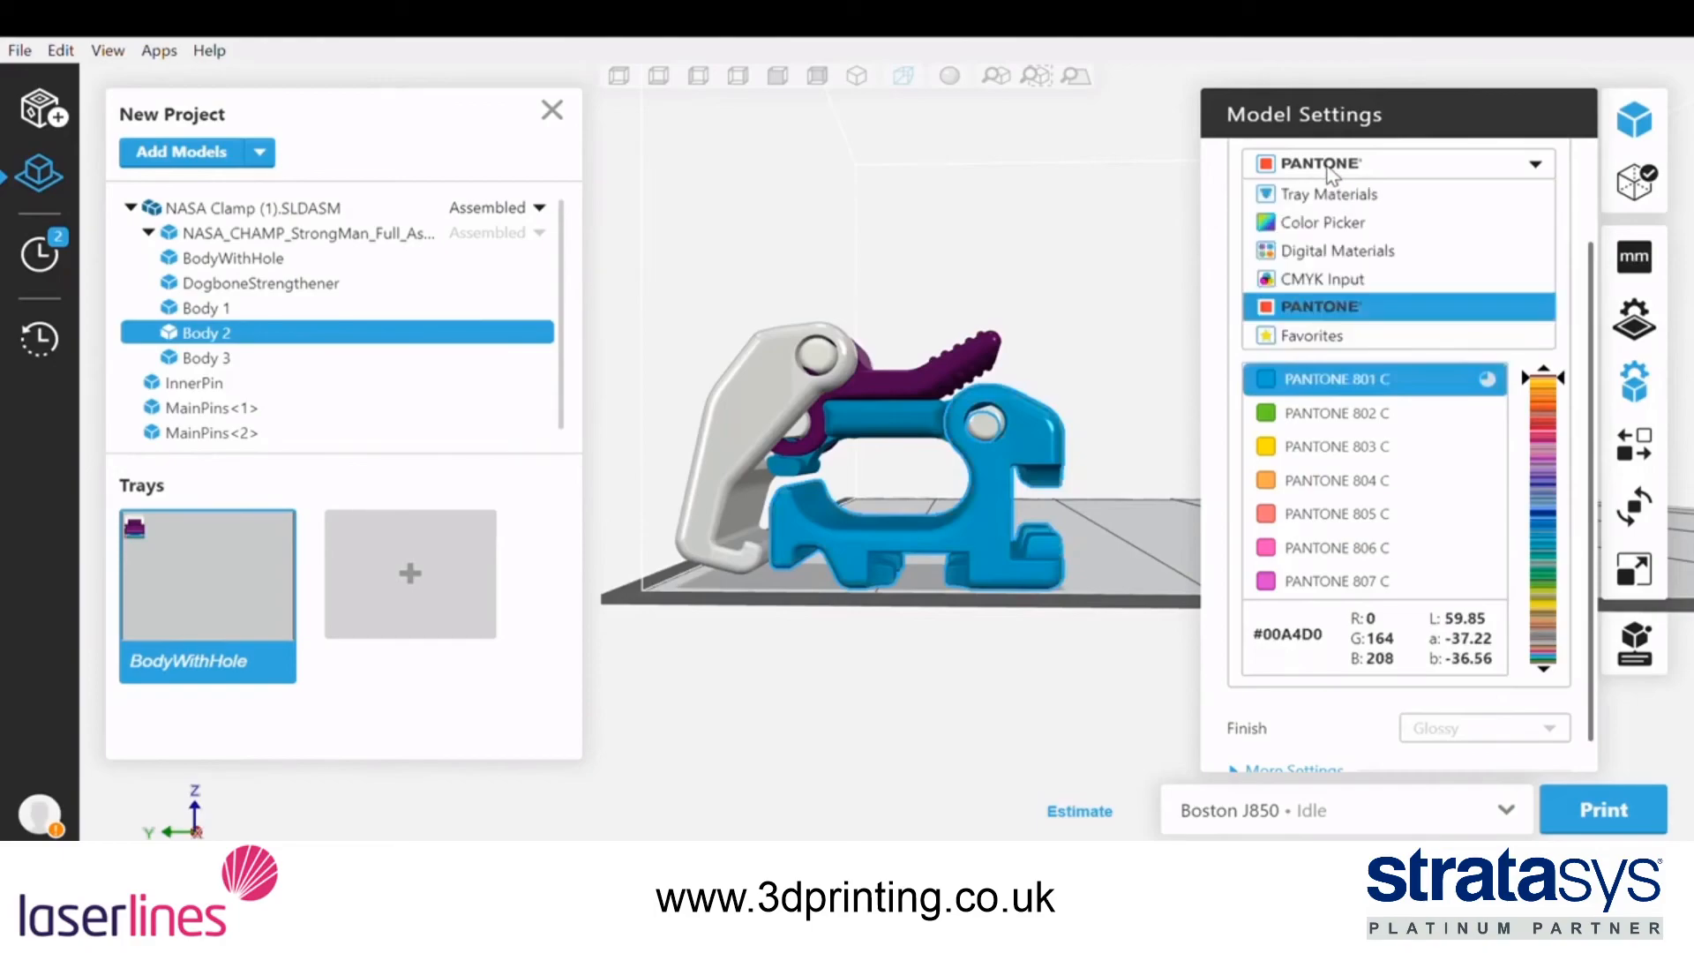
left_click(1347, 340)
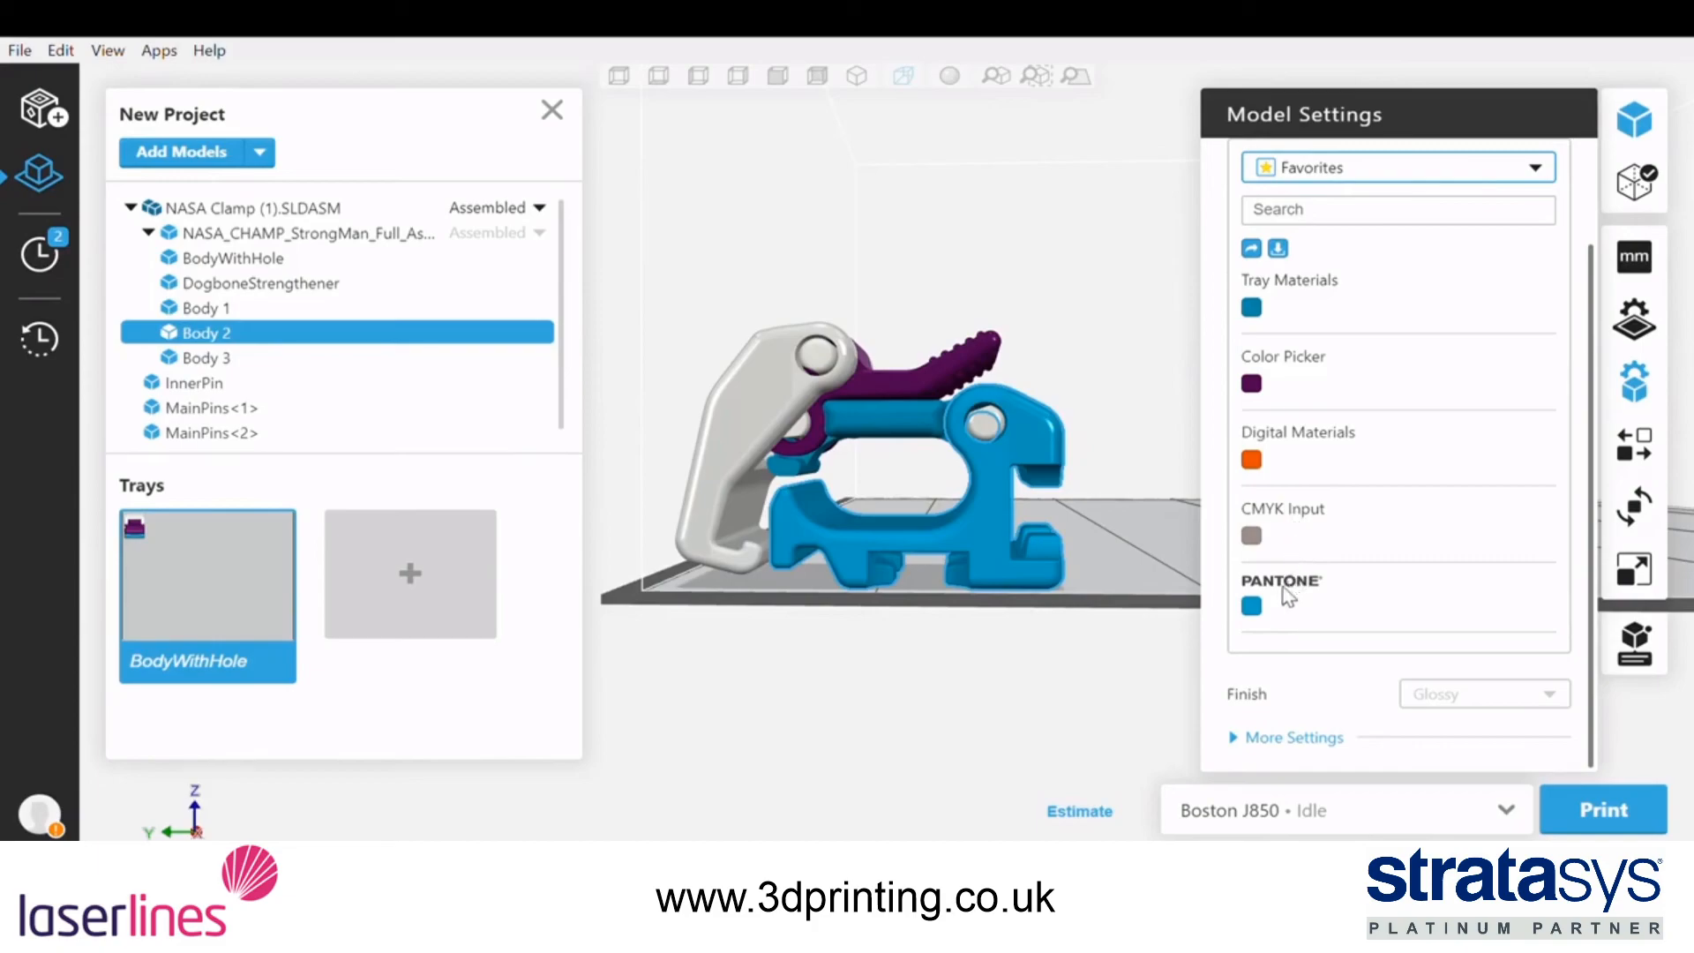
scroll(1284, 600, "up", 2)
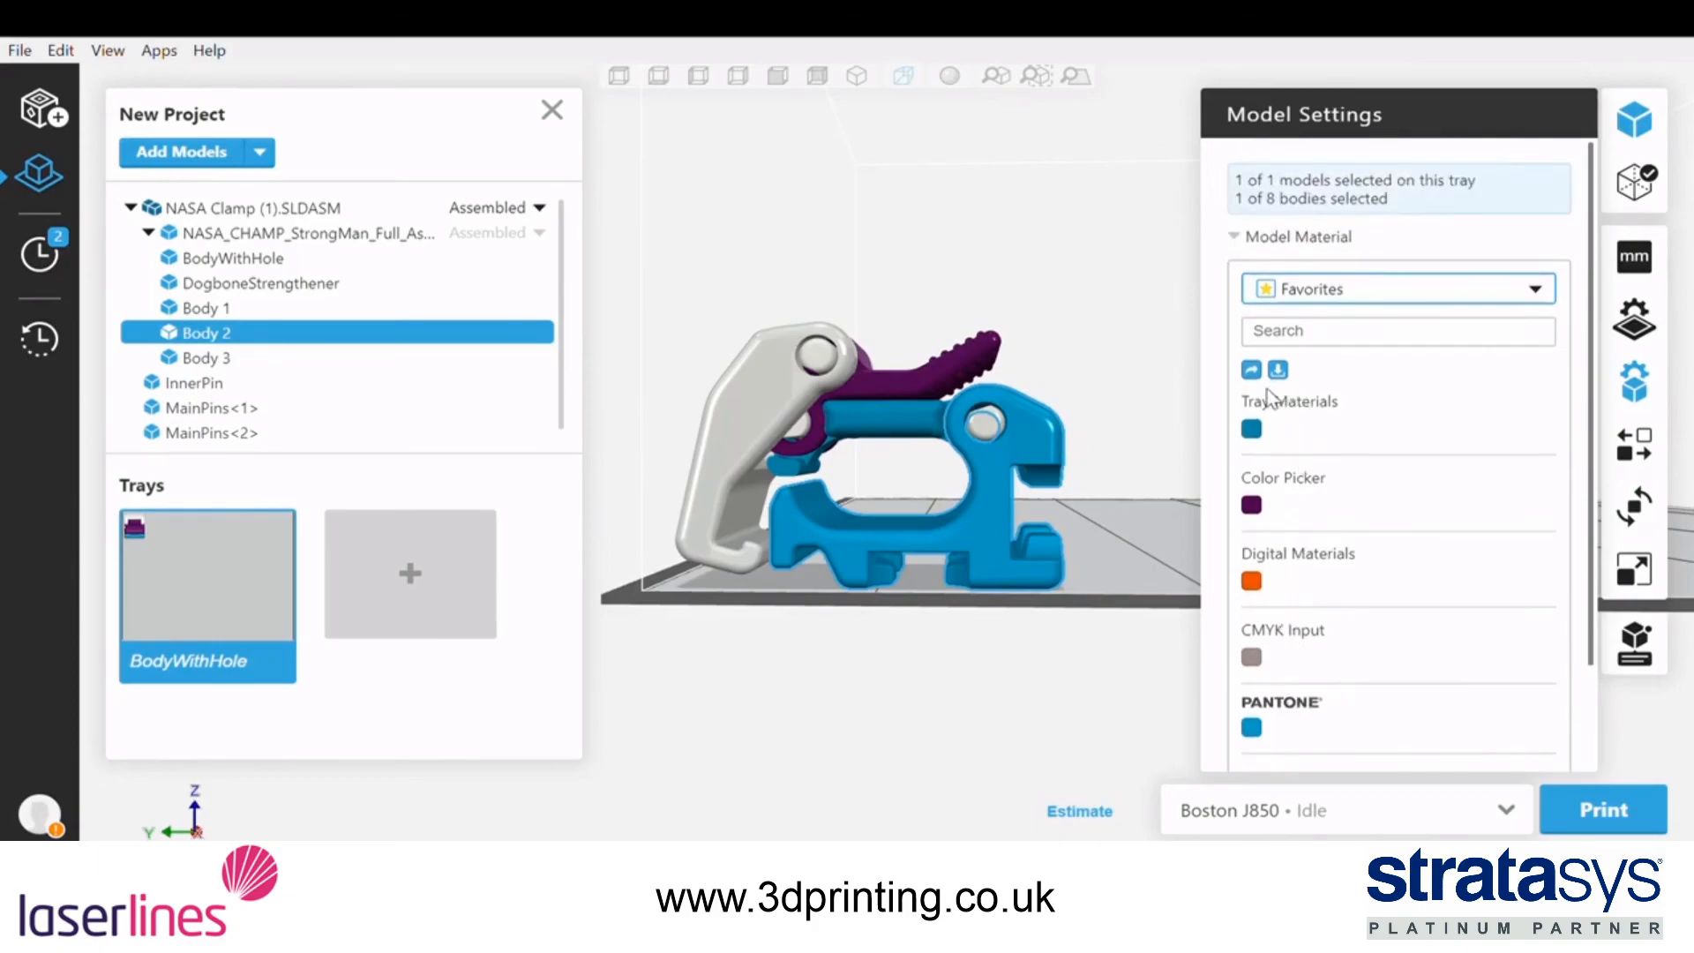
scroll(1283, 415, "down", 2)
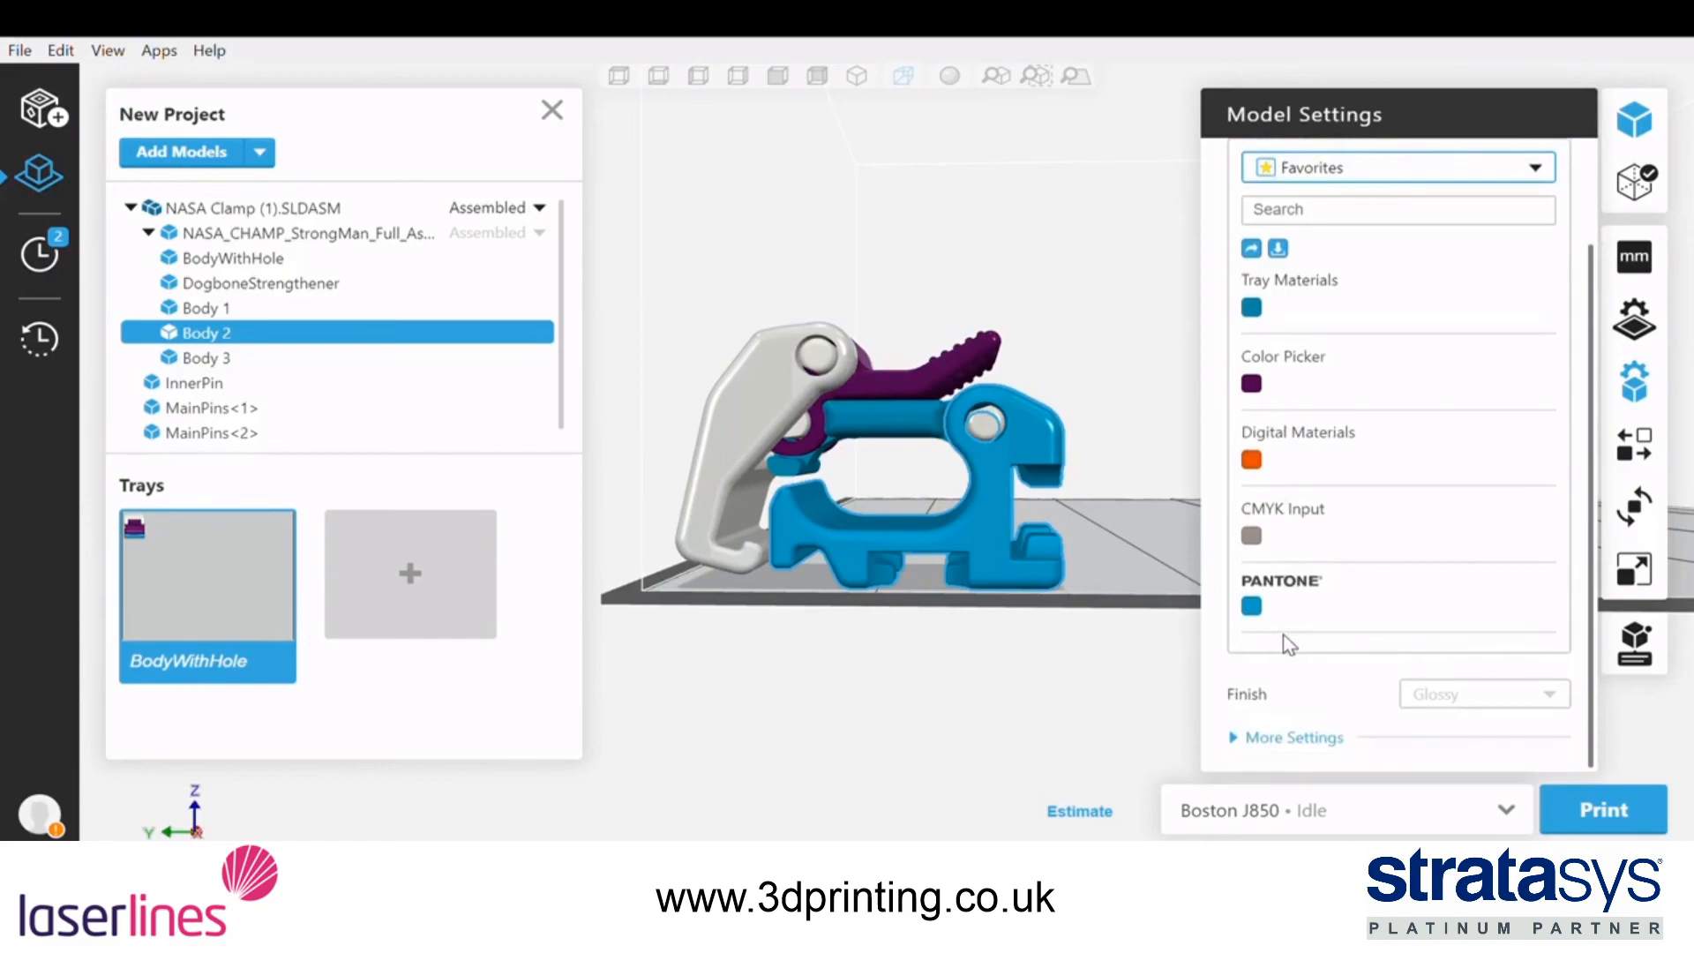
scroll(1288, 643, "up", 2)
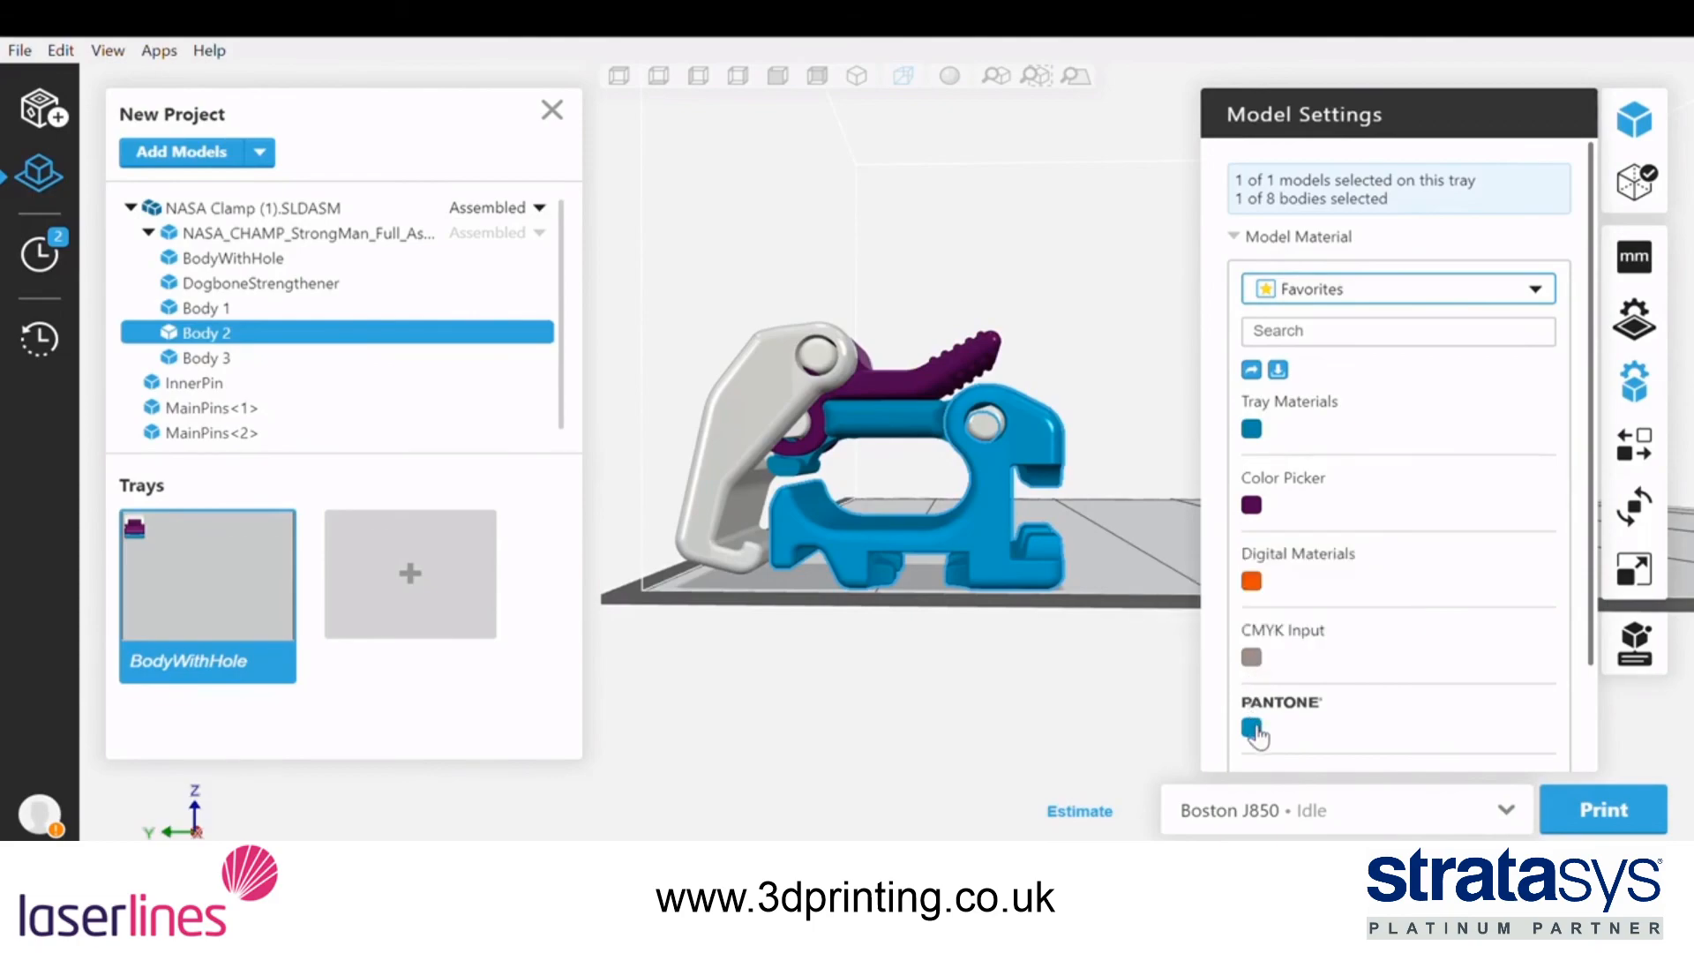
scroll(1385, 670, "down", 2)
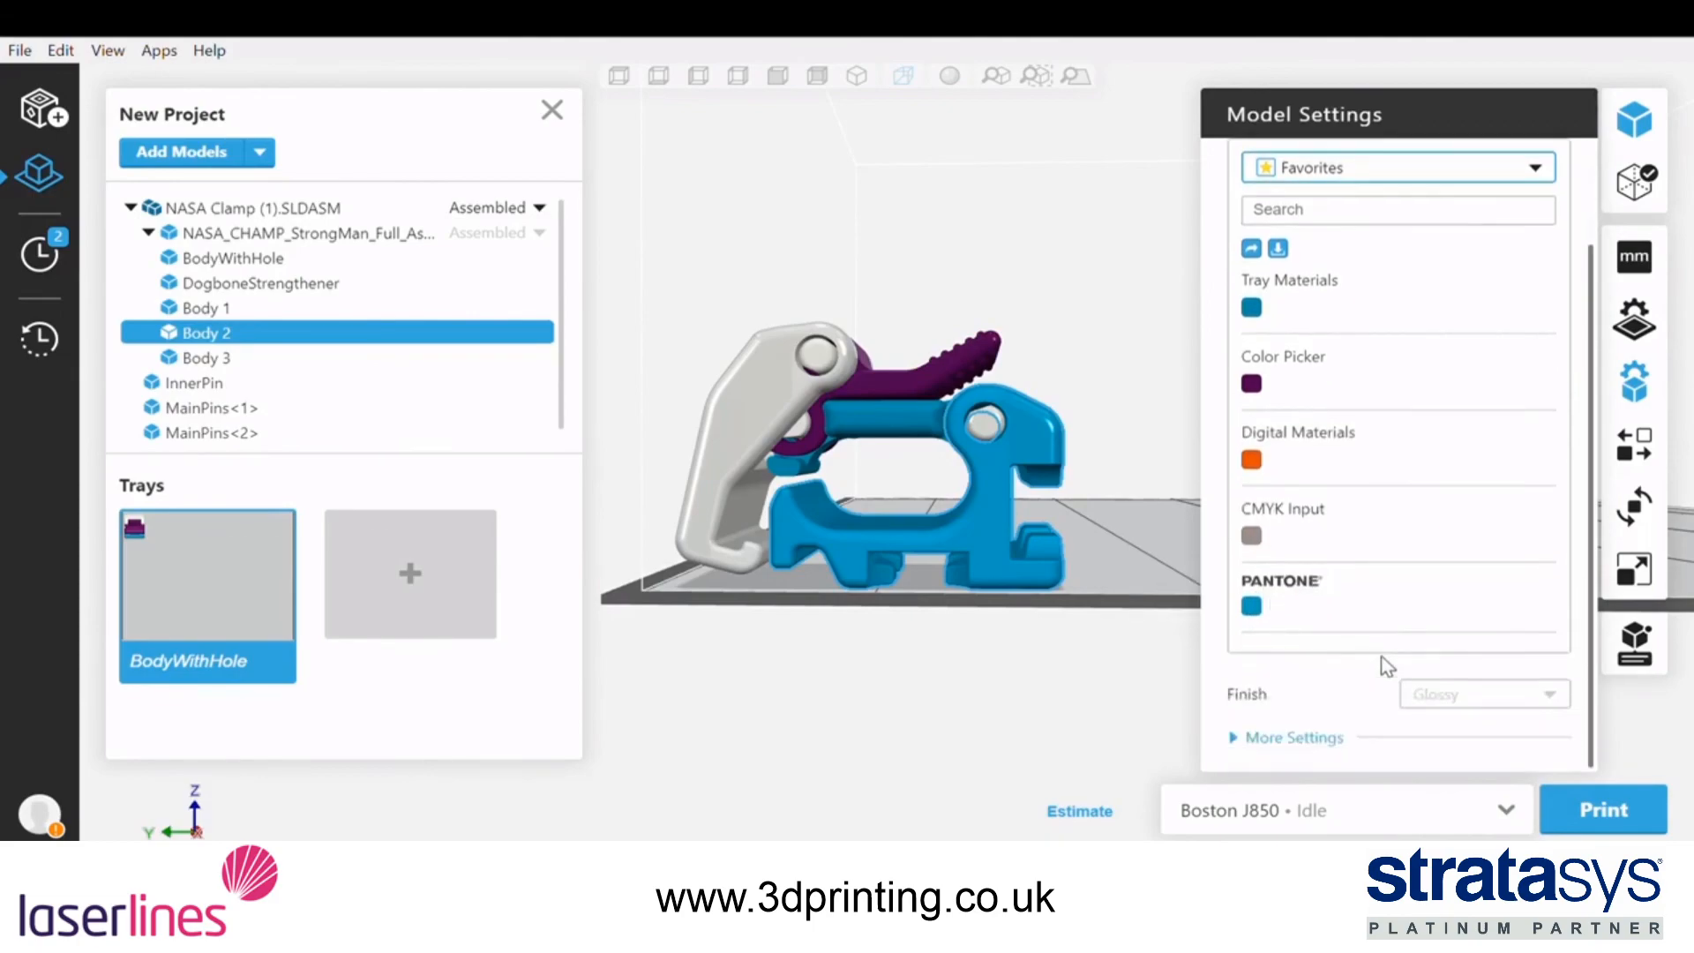